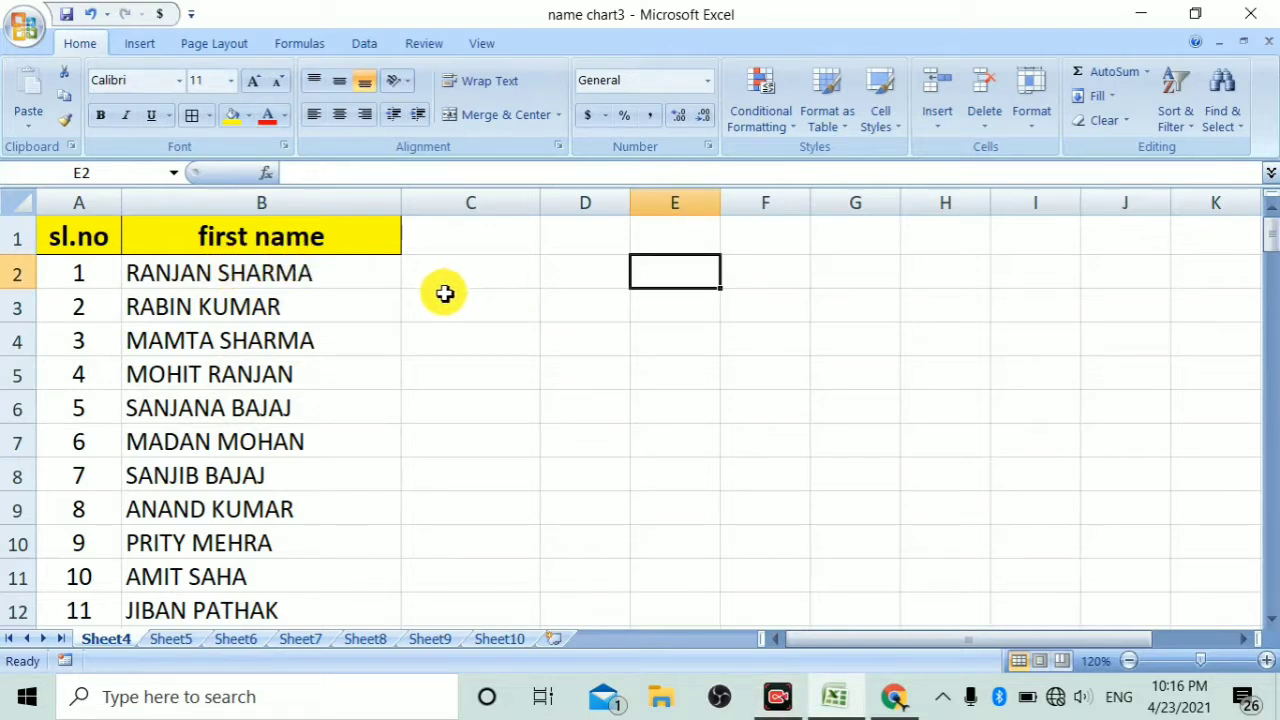
Open cell B2 for editing to check the first name entry.
{"action": "left_click", "coordinate": [128, 280]}
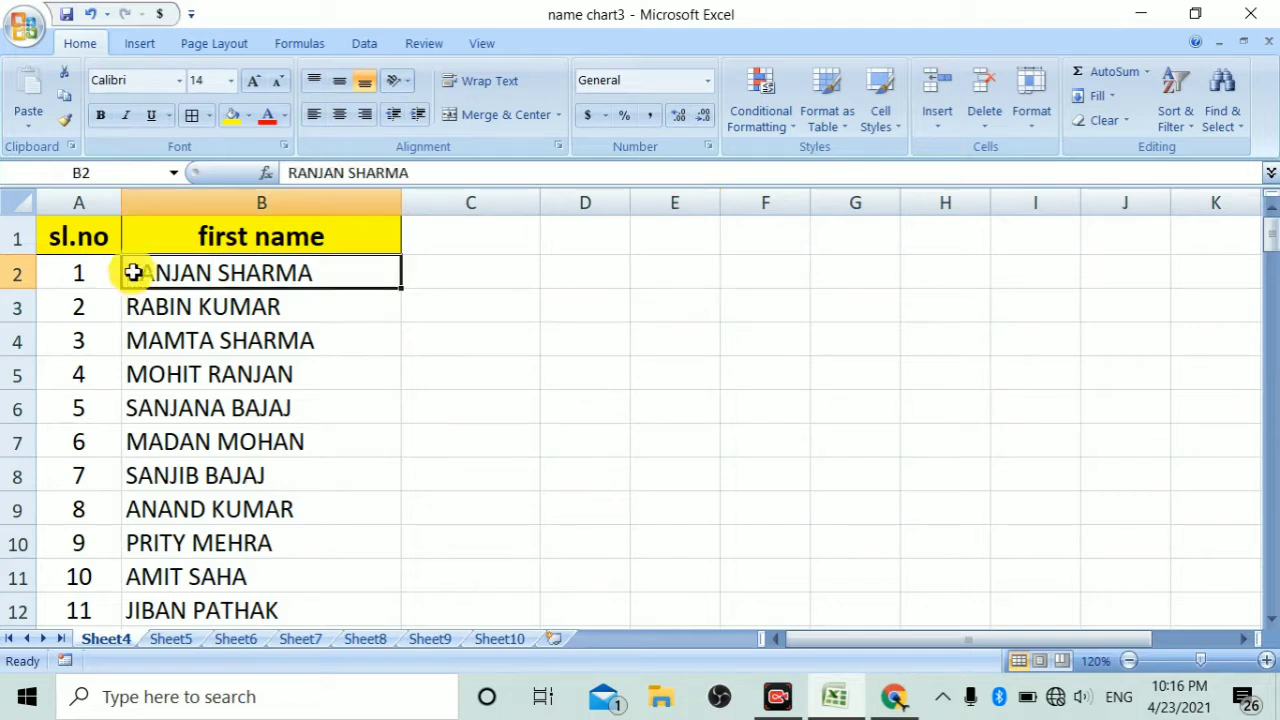
{"action": "double_click", "coordinate": [133, 272]}
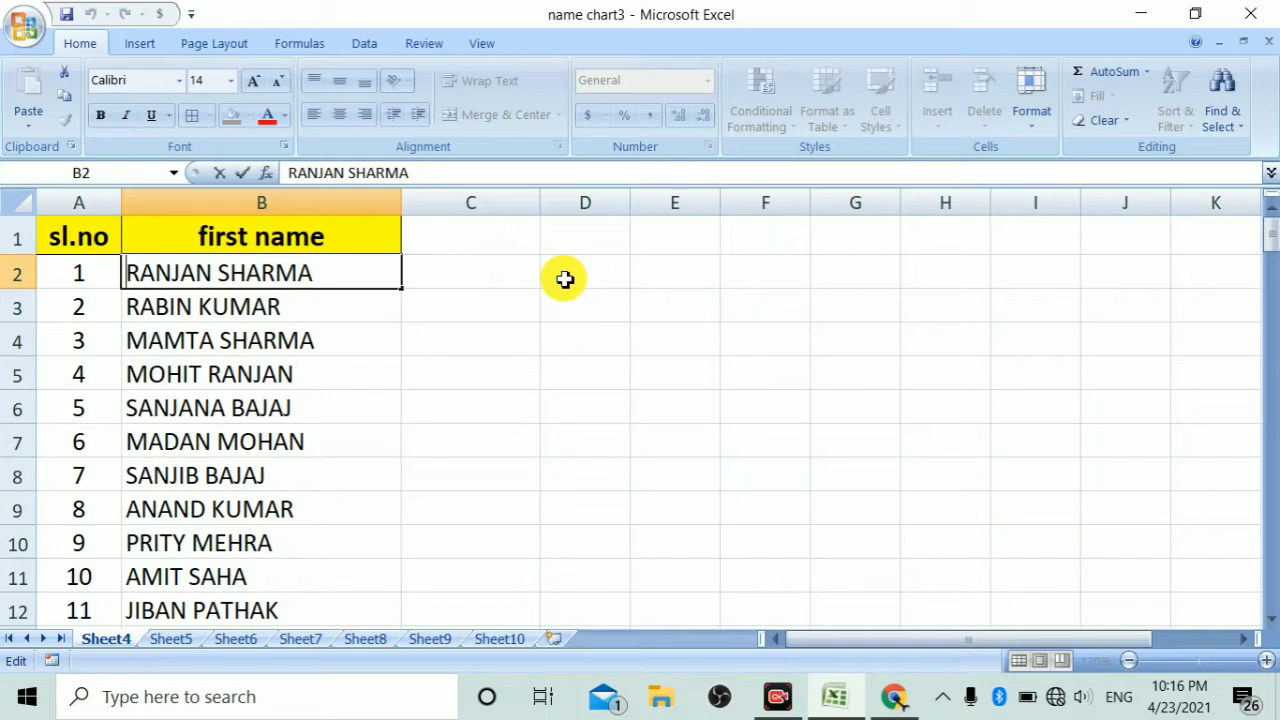
{"action": "left_click", "coordinate": [343, 306]}
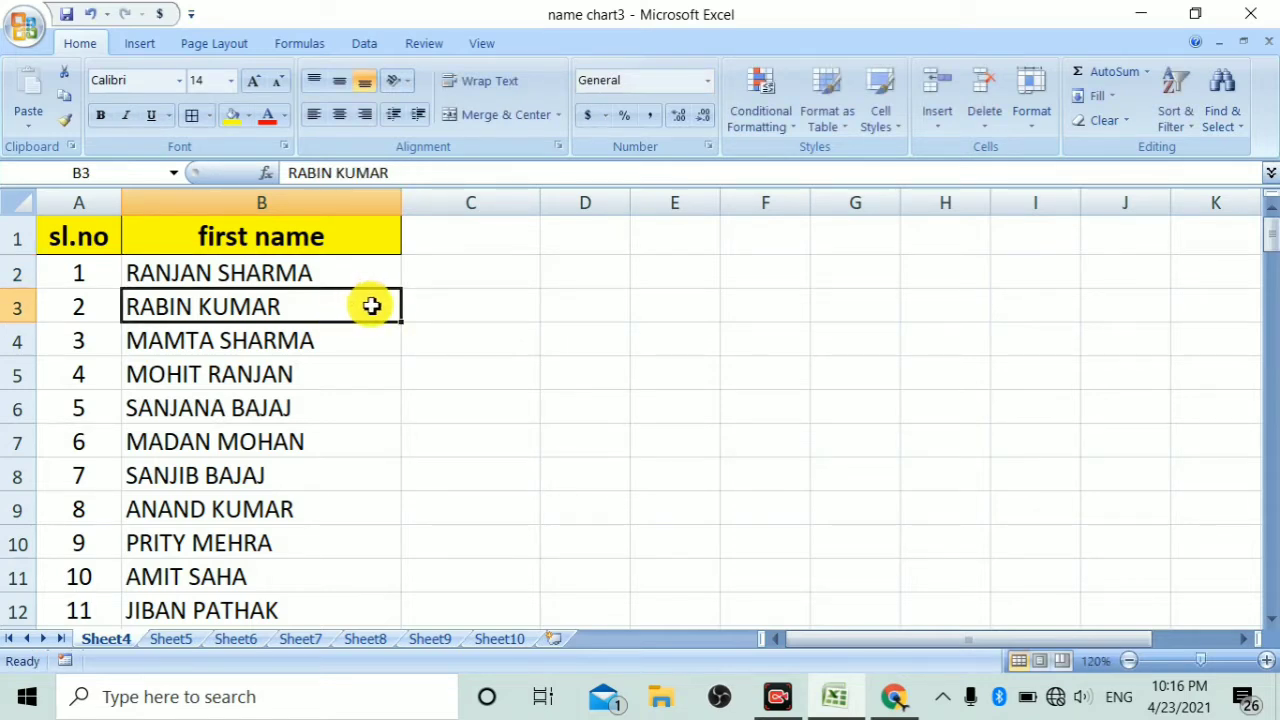
{"action": "left_click", "coordinate": [327, 274]}
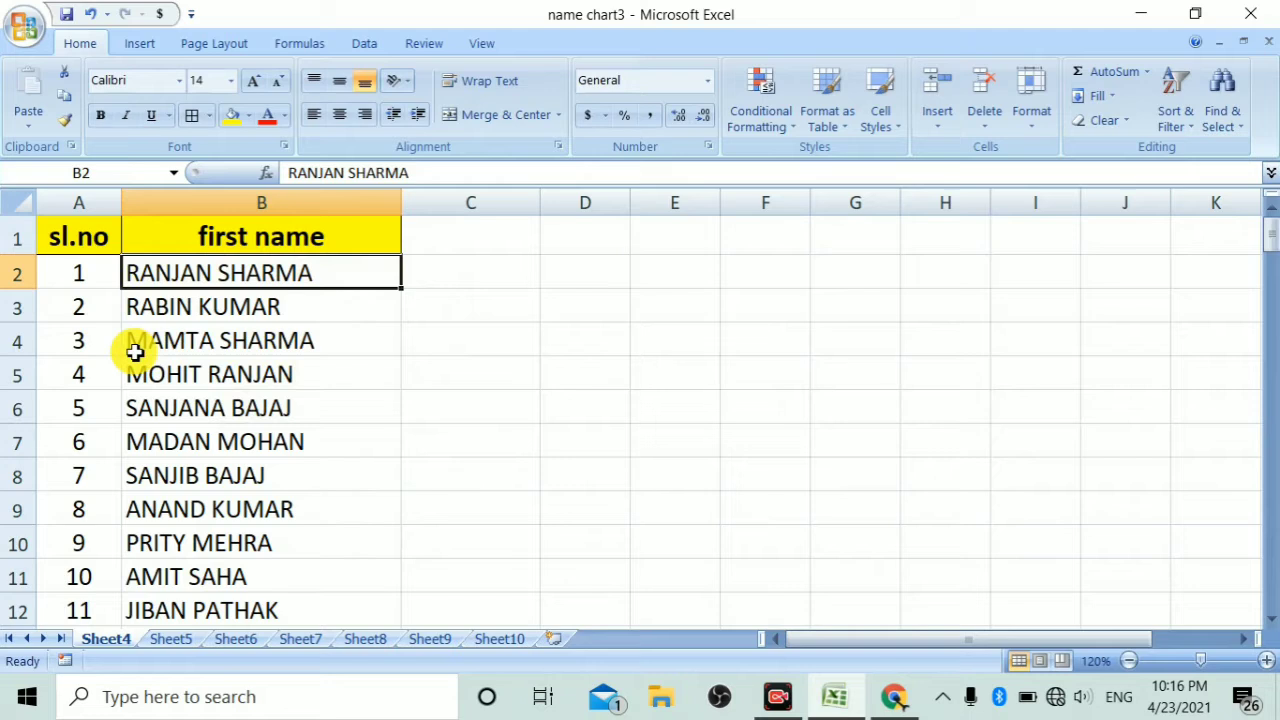
Select column C for the yellow GENDER header and move to cell C2.
{"action": "left_click", "coordinate": [464, 227]}
{"action": "left_click", "coordinate": [466, 200]}
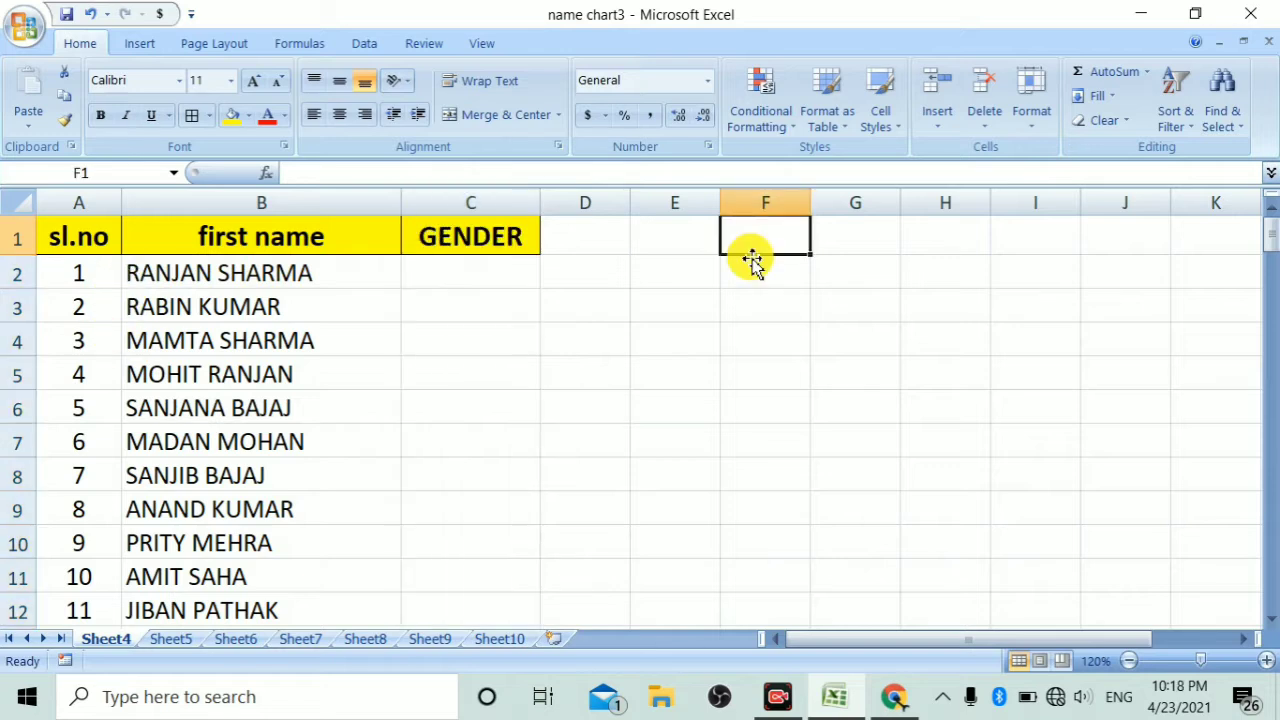
{"action": "left_click", "coordinate": [460, 276]}
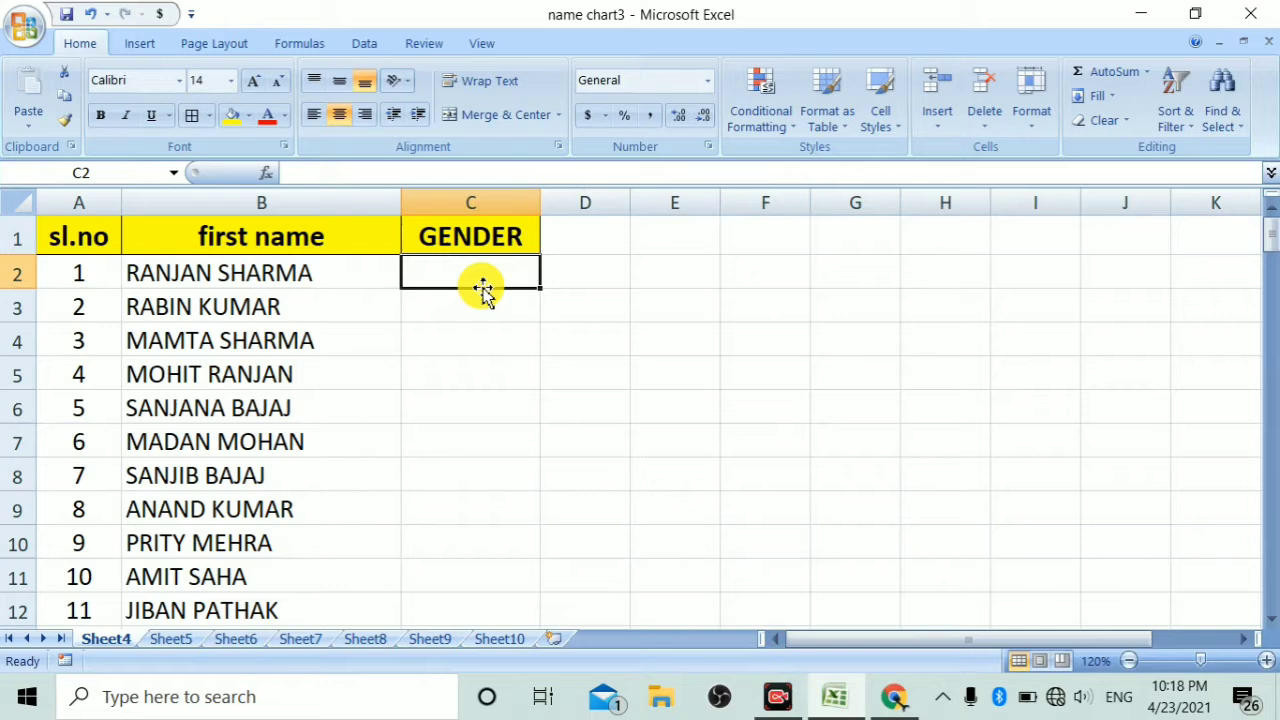
Enter M or F codes down column C, correcting C4 to F.
{"action": "type", "text": "M"}
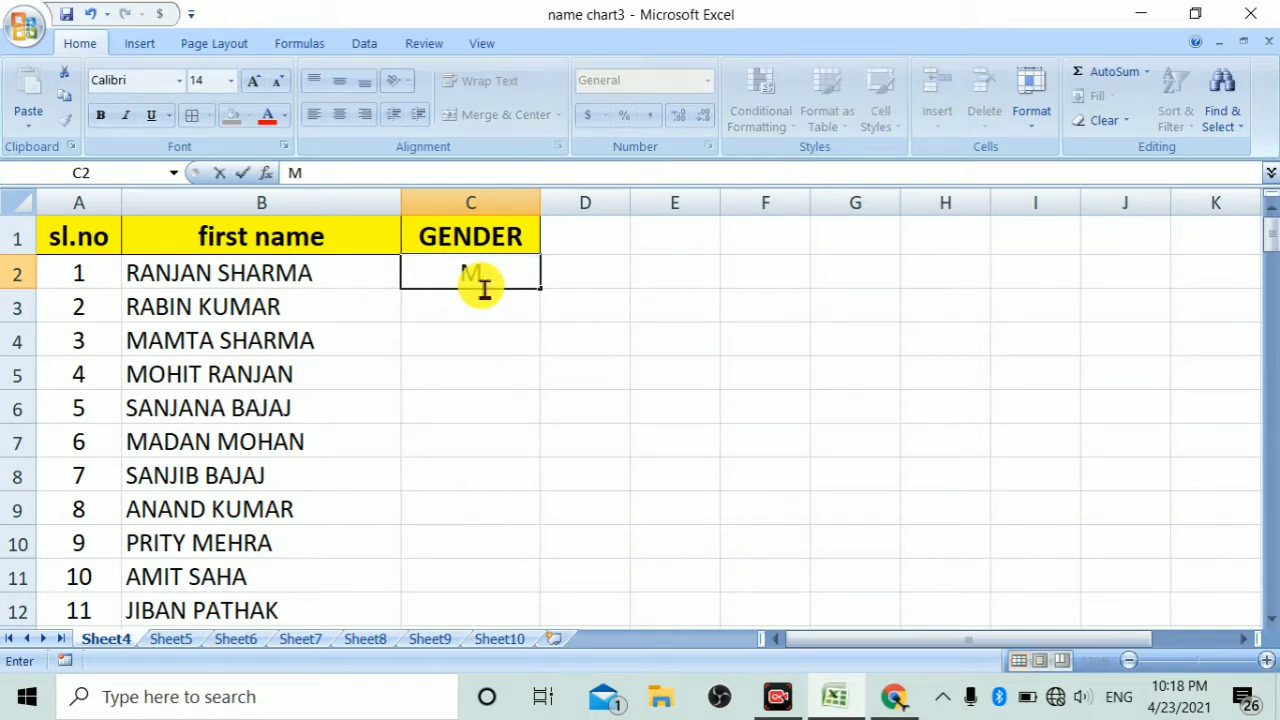
{"action": "key", "text": "Return"}
{"action": "type", "text": "M"}
{"action": "key", "text": "Return"}
{"action": "type", "text": "M"}
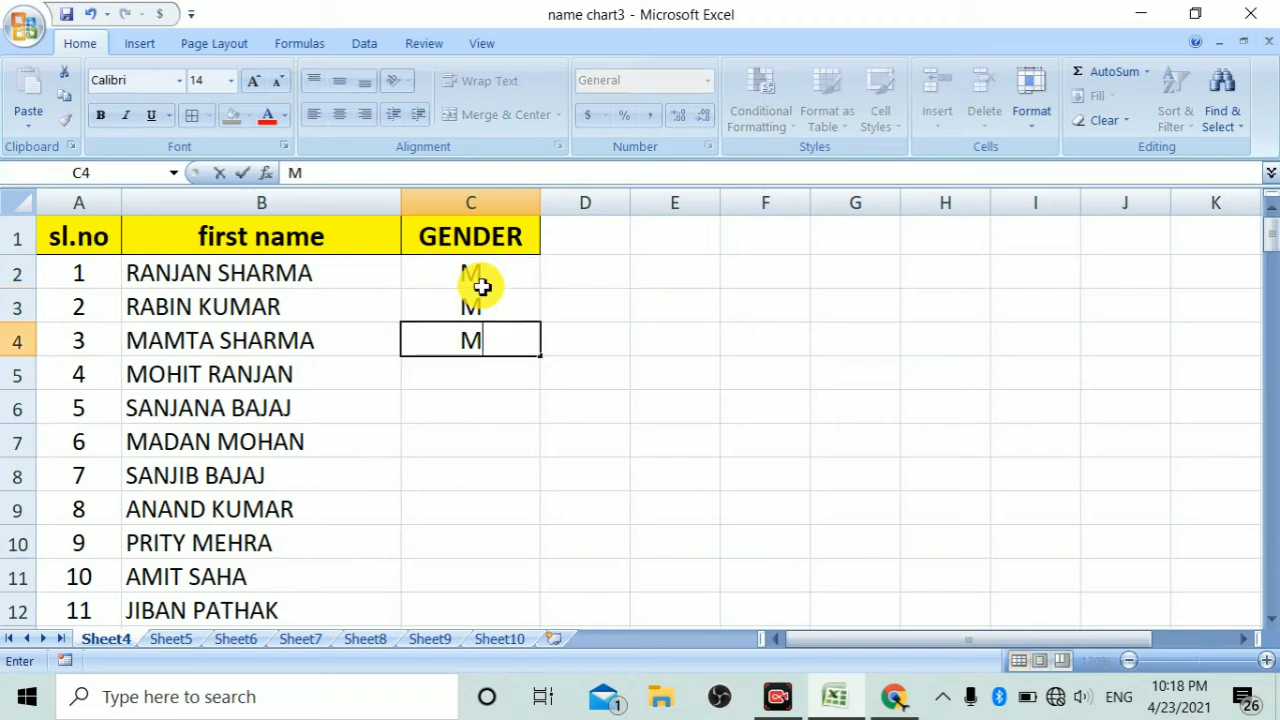
{"action": "key", "text": "BackSpace"}
{"action": "key", "text": "Return"}
{"action": "type", "text": "M"}
{"action": "key", "text": "Return"}
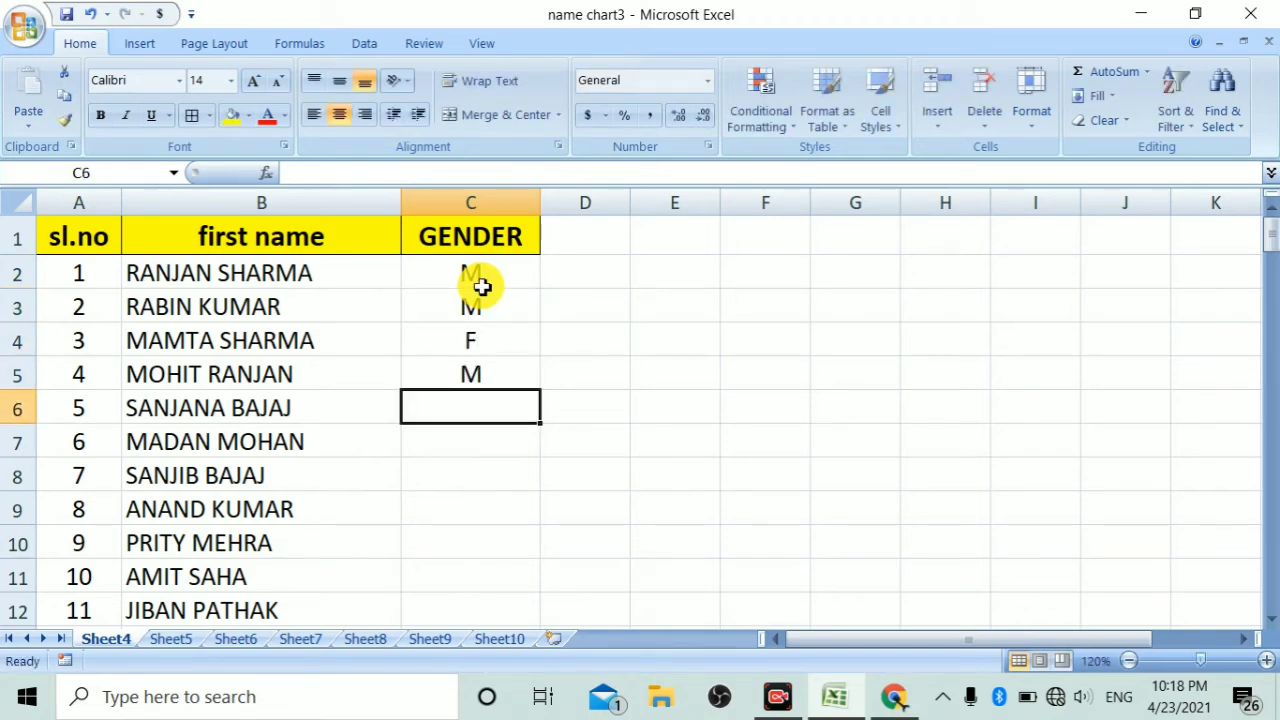
{"action": "type", "text": "F"}
{"action": "key", "text": "Return"}
{"action": "type", "text": "M"}
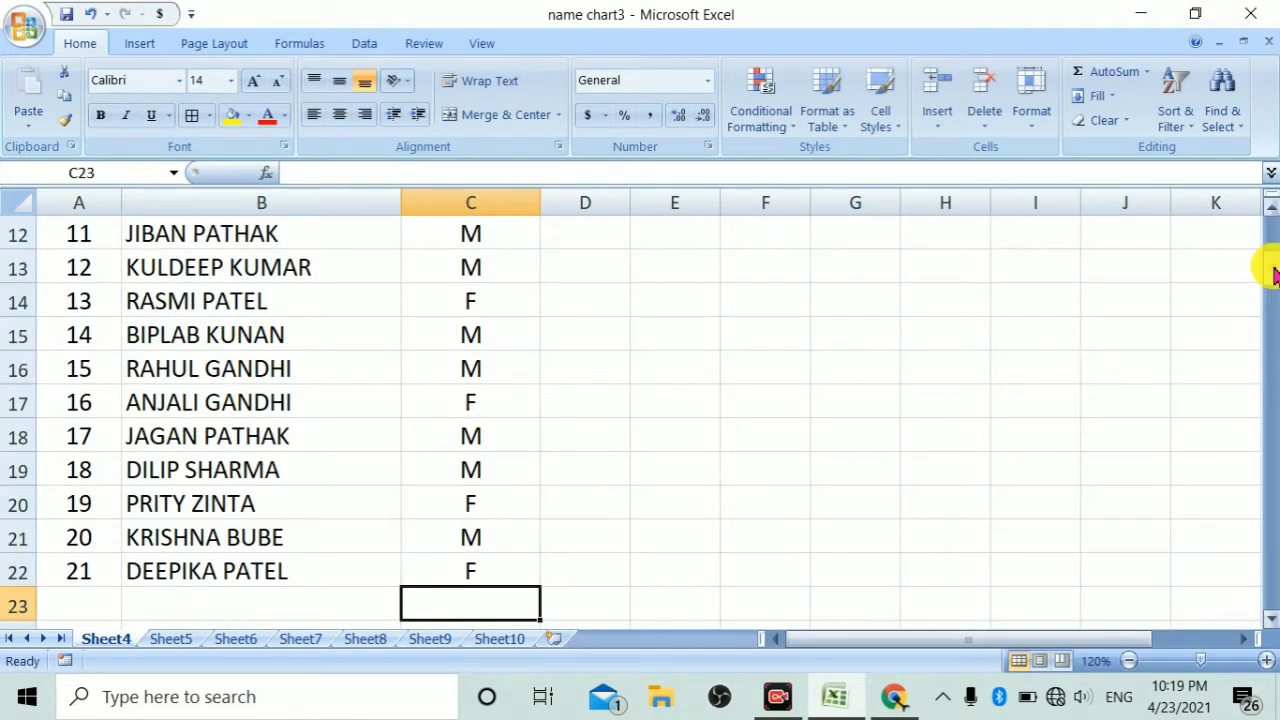
Scroll back up, select the codes in C2:C3, then select cell D2.
{"action": "left_click_drag", "start_coordinate": [1266, 272], "coordinate": [1257, 183]}
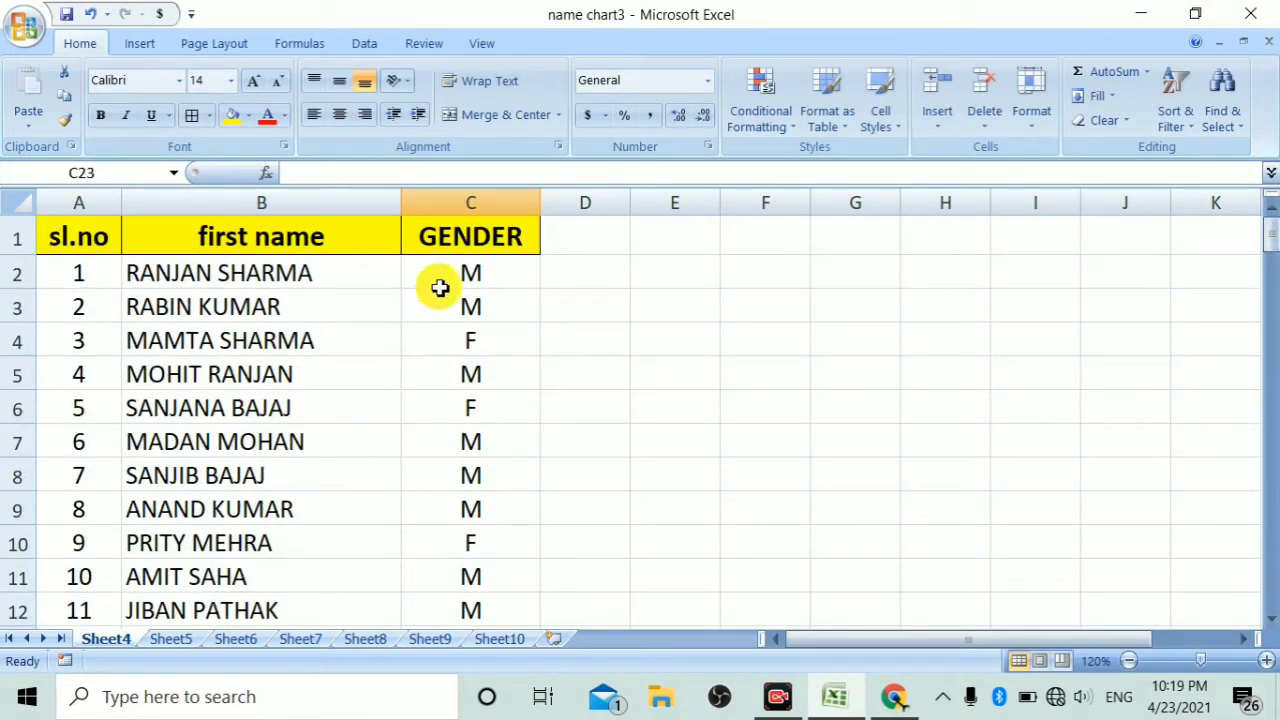
{"action": "left_click_drag", "start_coordinate": [437, 286], "coordinate": [472, 512]}
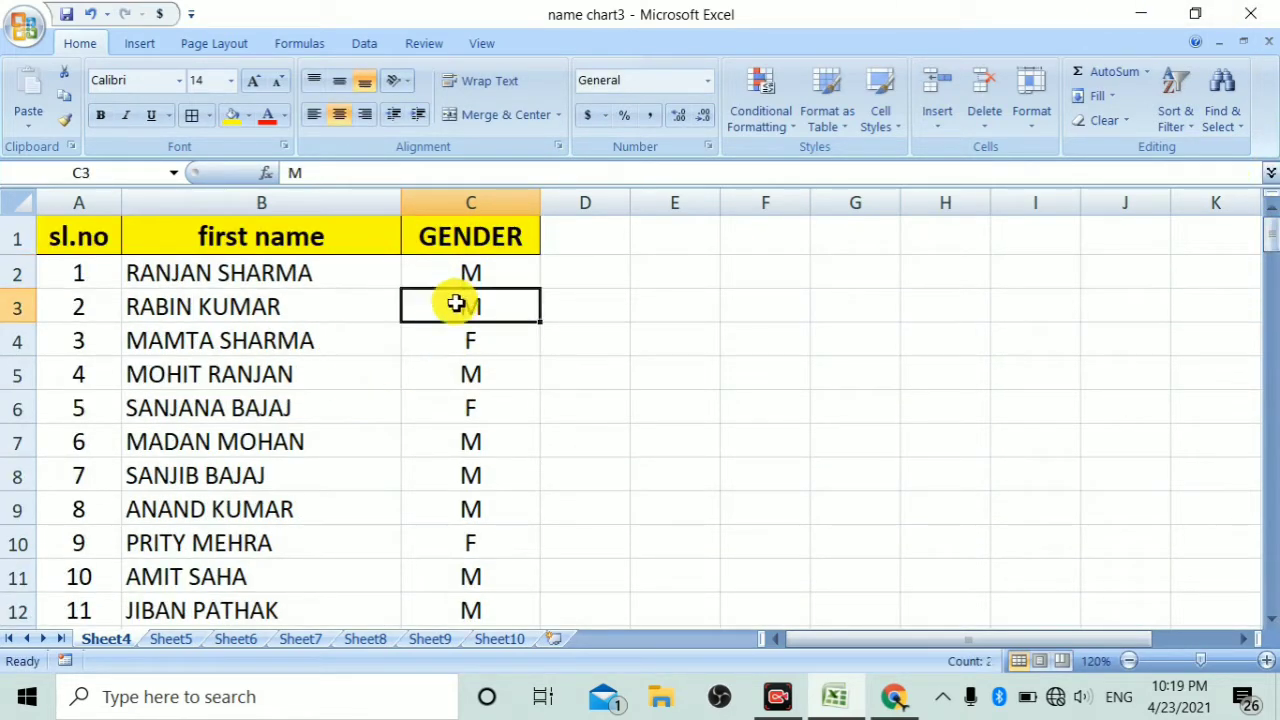
{"action": "left_click", "coordinate": [560, 265]}
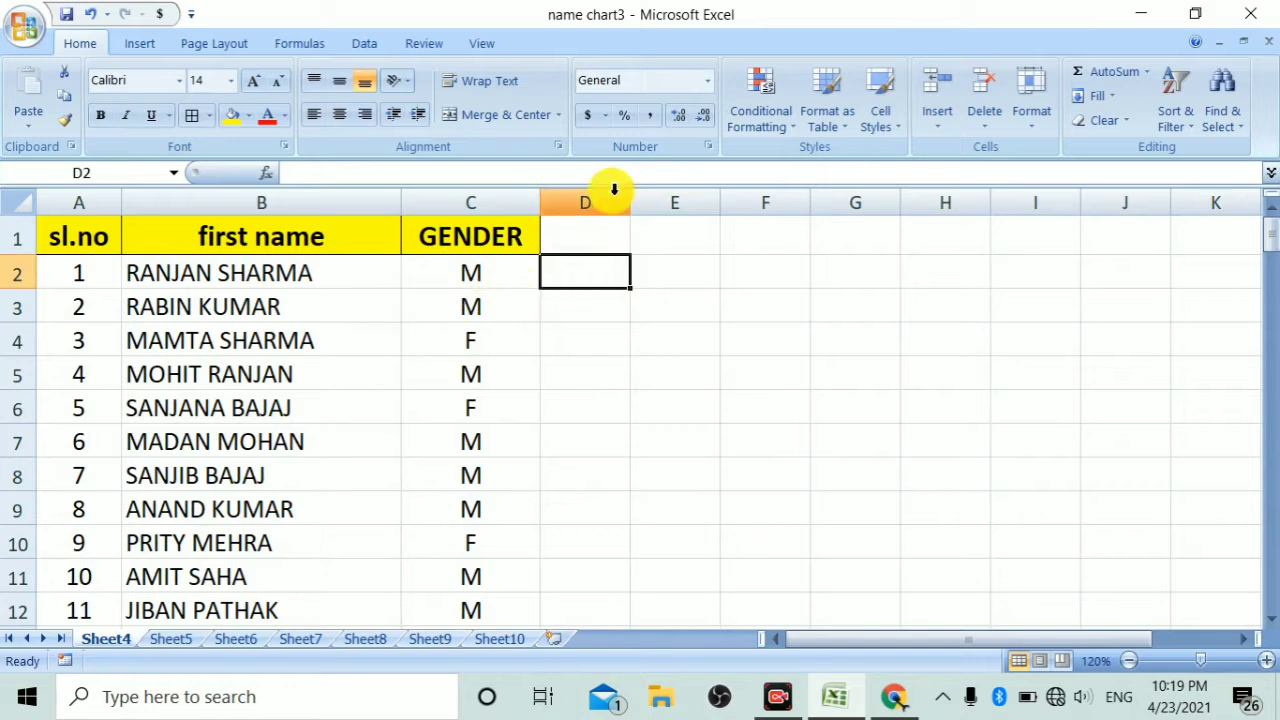
Widen column D and start D2's formula as =IF(C2="M",("Mr. "&B2),IF(.
{"action": "left_click_drag", "start_coordinate": [633, 202], "coordinate": [942, 172]}
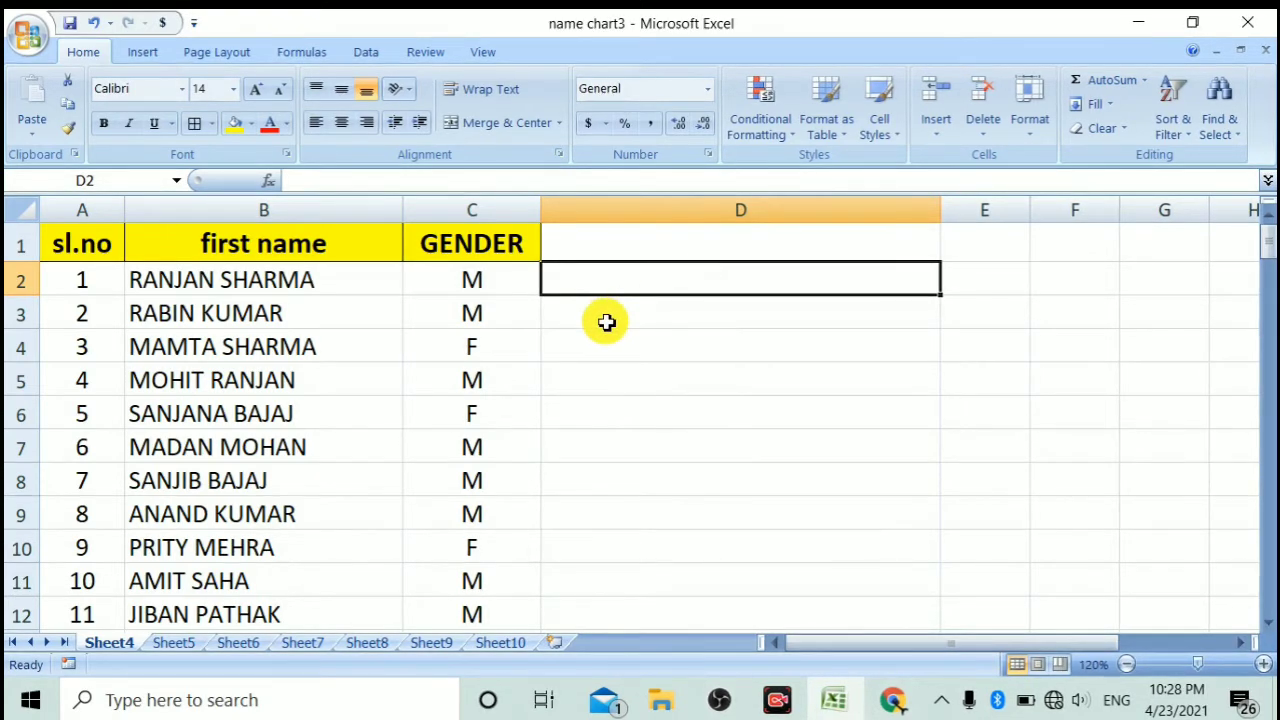
{"action": "type", "text": "="}
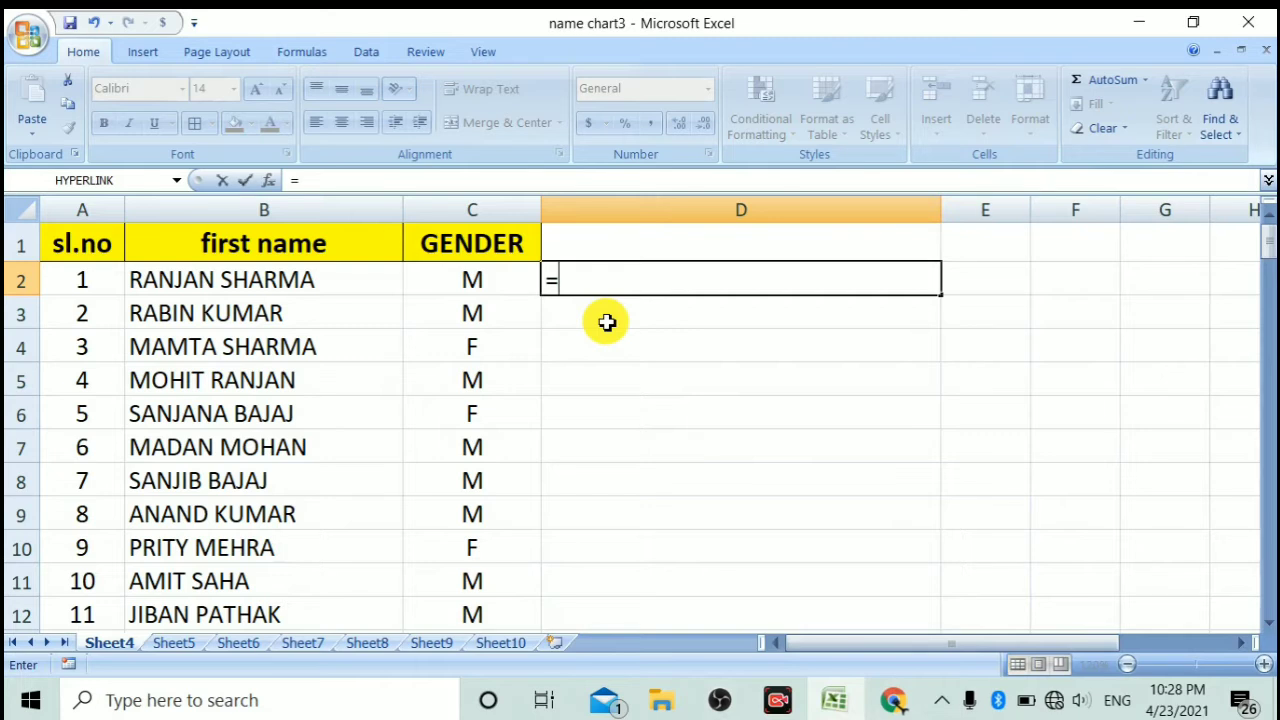
{"action": "type", "text": "IF"}
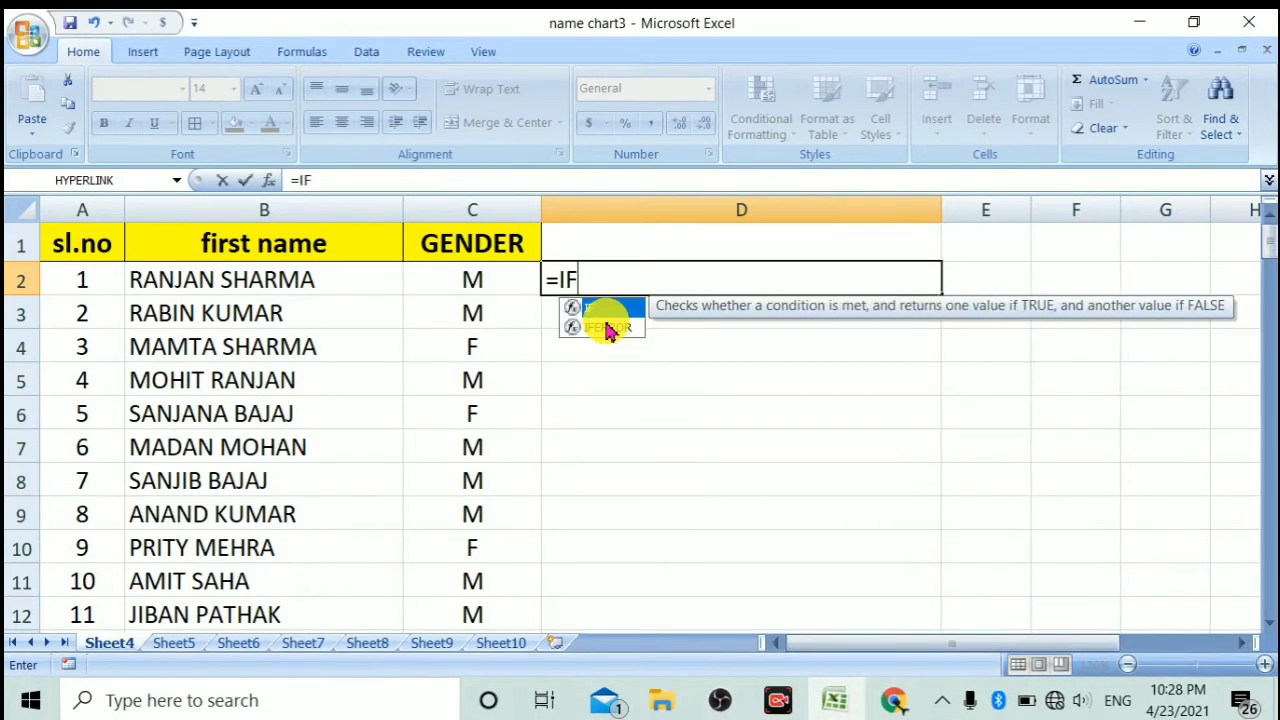
{"action": "type", "text": "("}
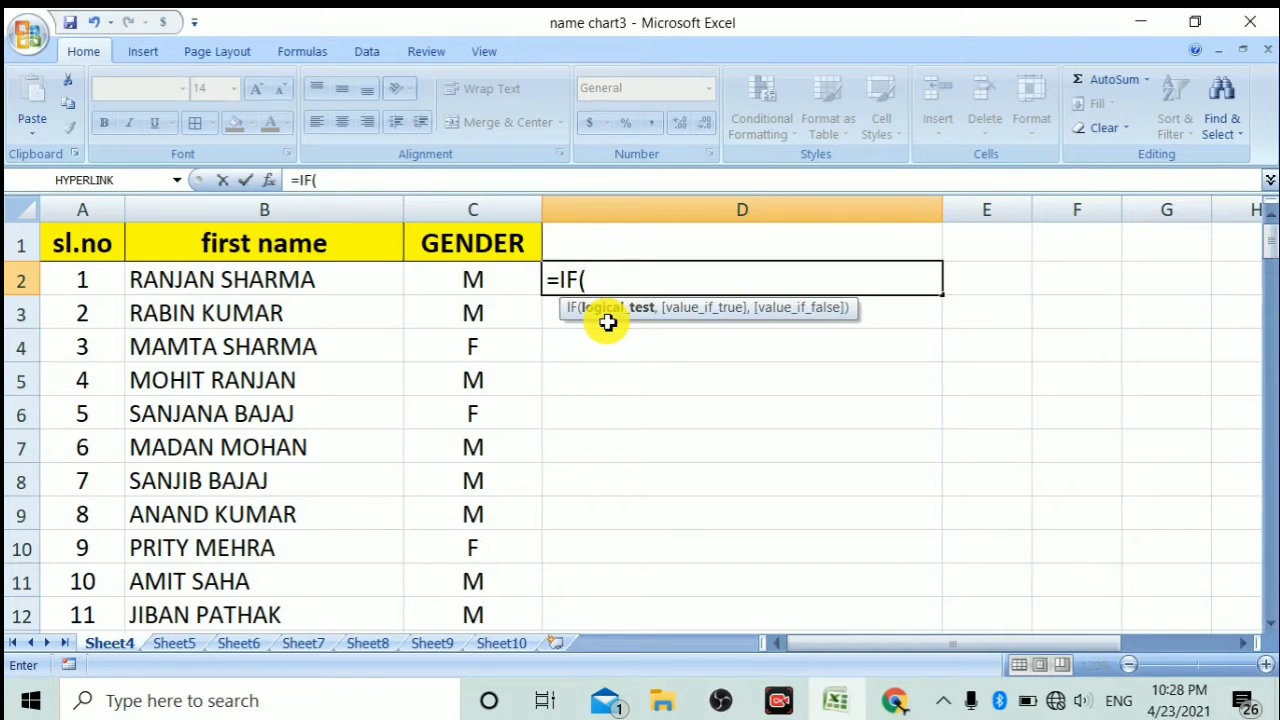
{"action": "left_click", "coordinate": [479, 274]}
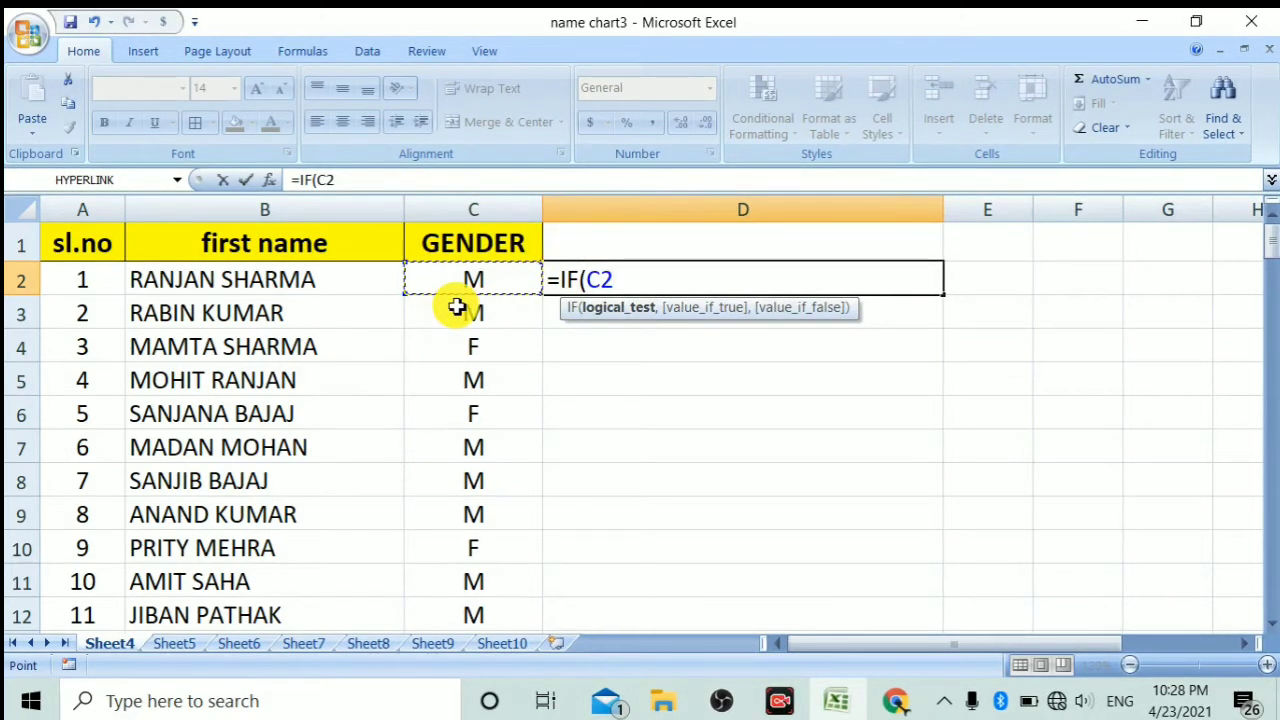
{"action": "type", "text": "="}
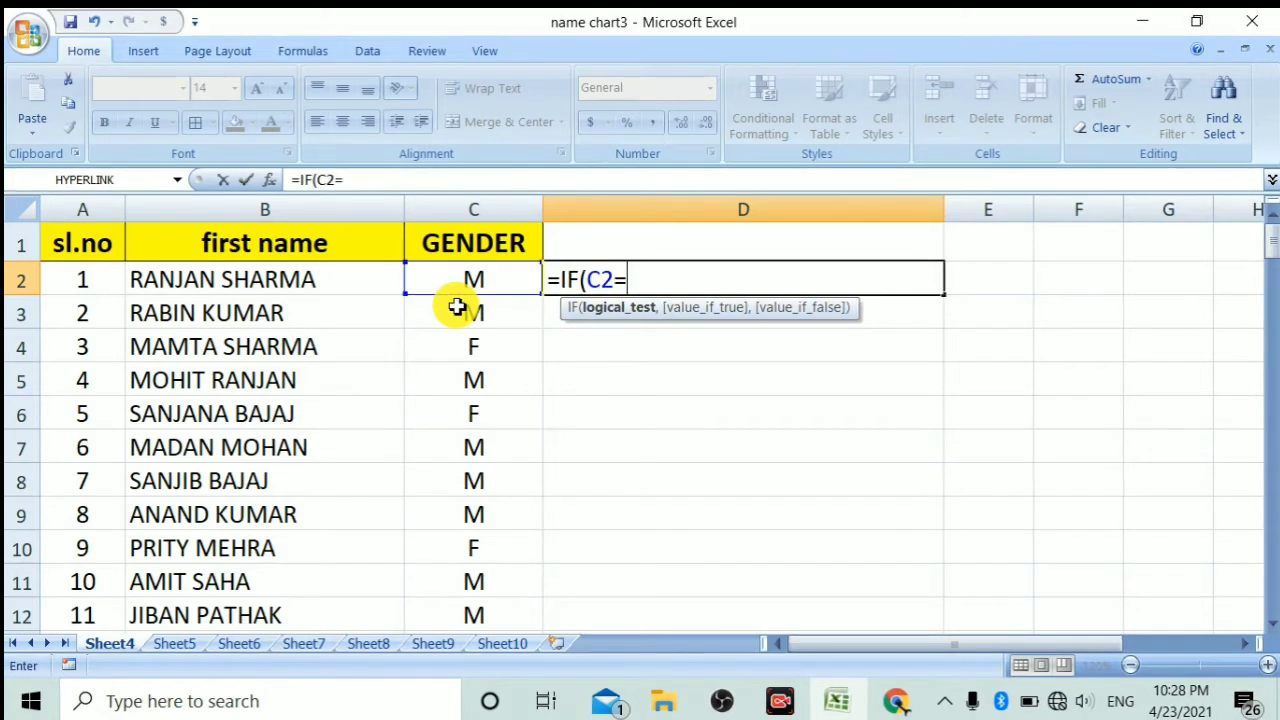
{"action": "type", "text": "\"M"}
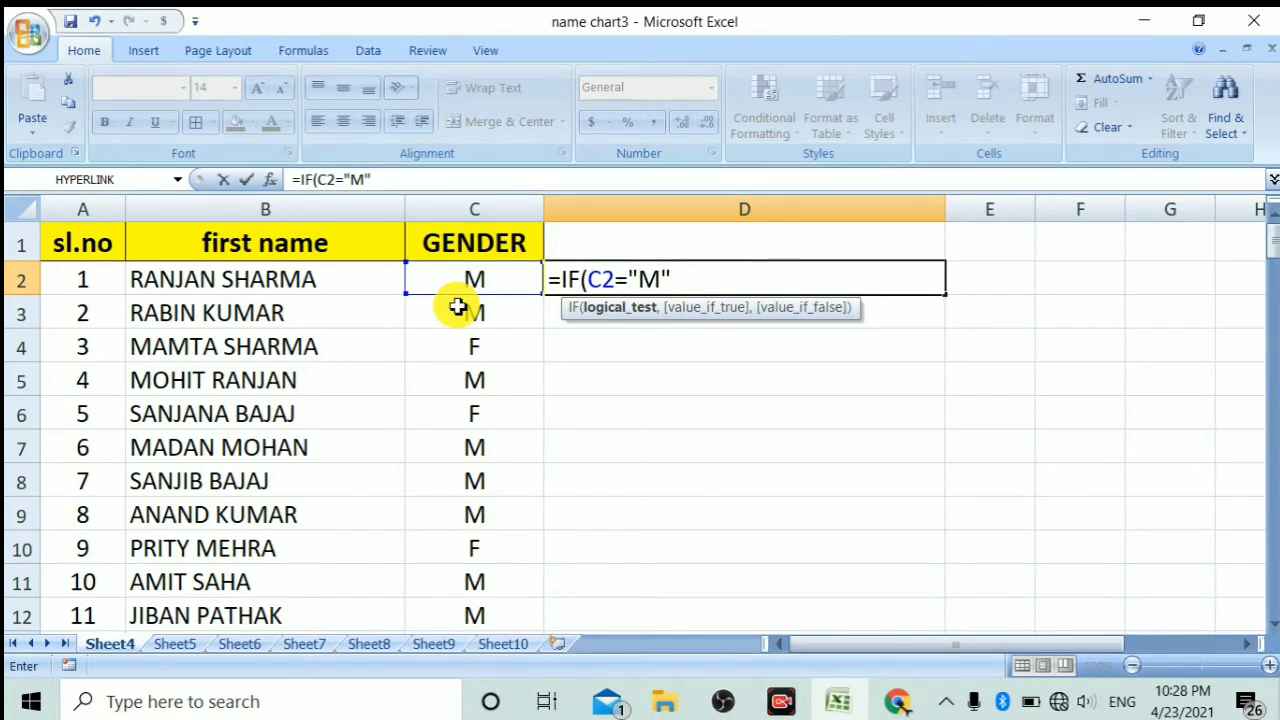
{"action": "type", "text": ",("}
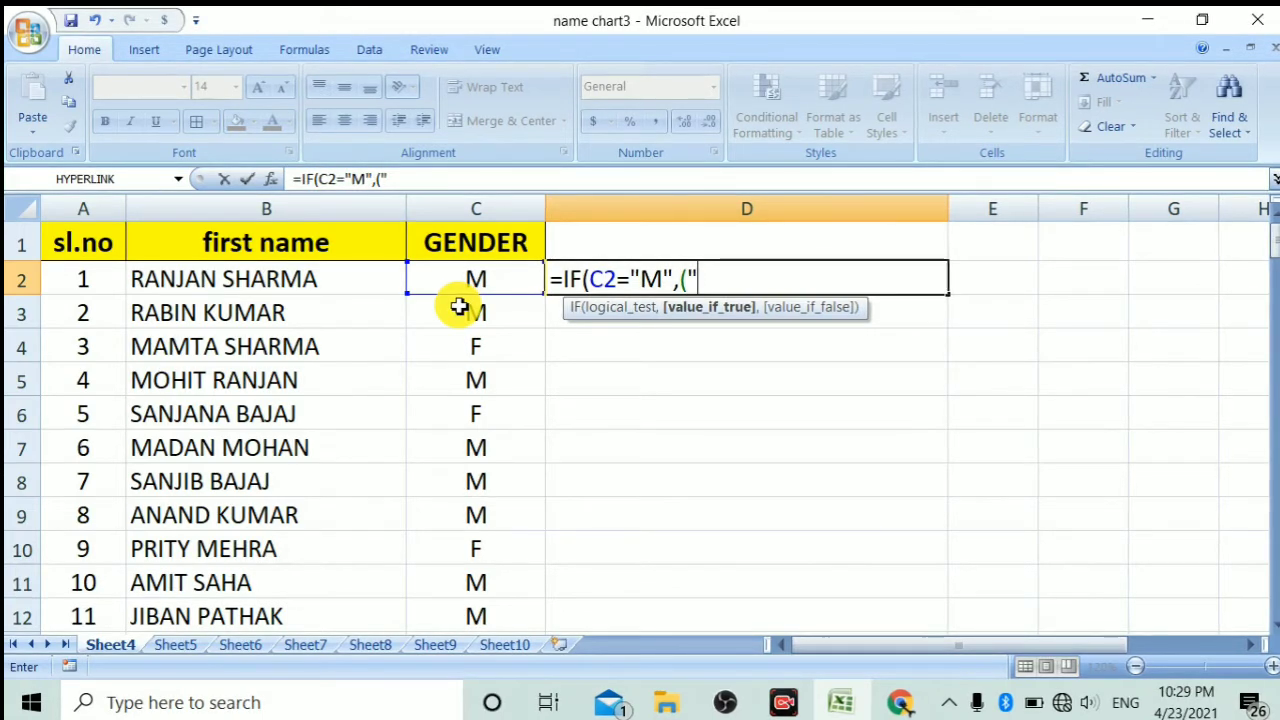
{"action": "type", "text": "Mr. \"&"}
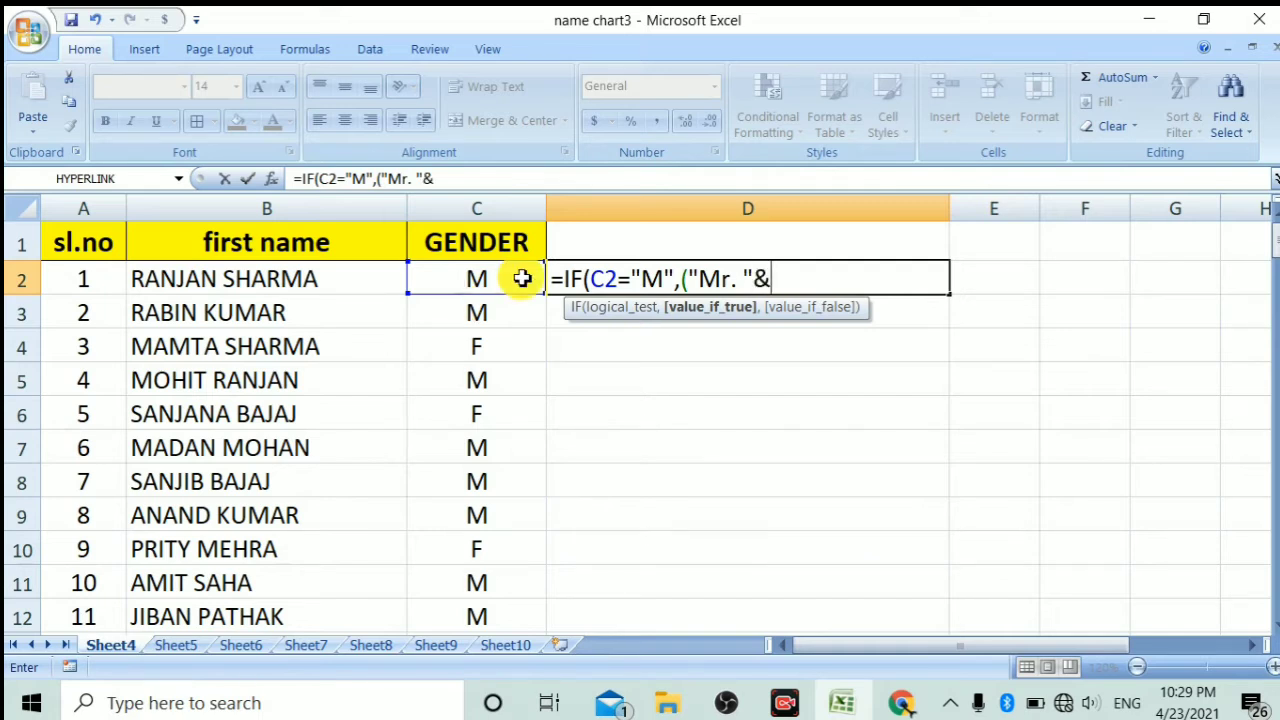
{"action": "left_click", "coordinate": [217, 300]}
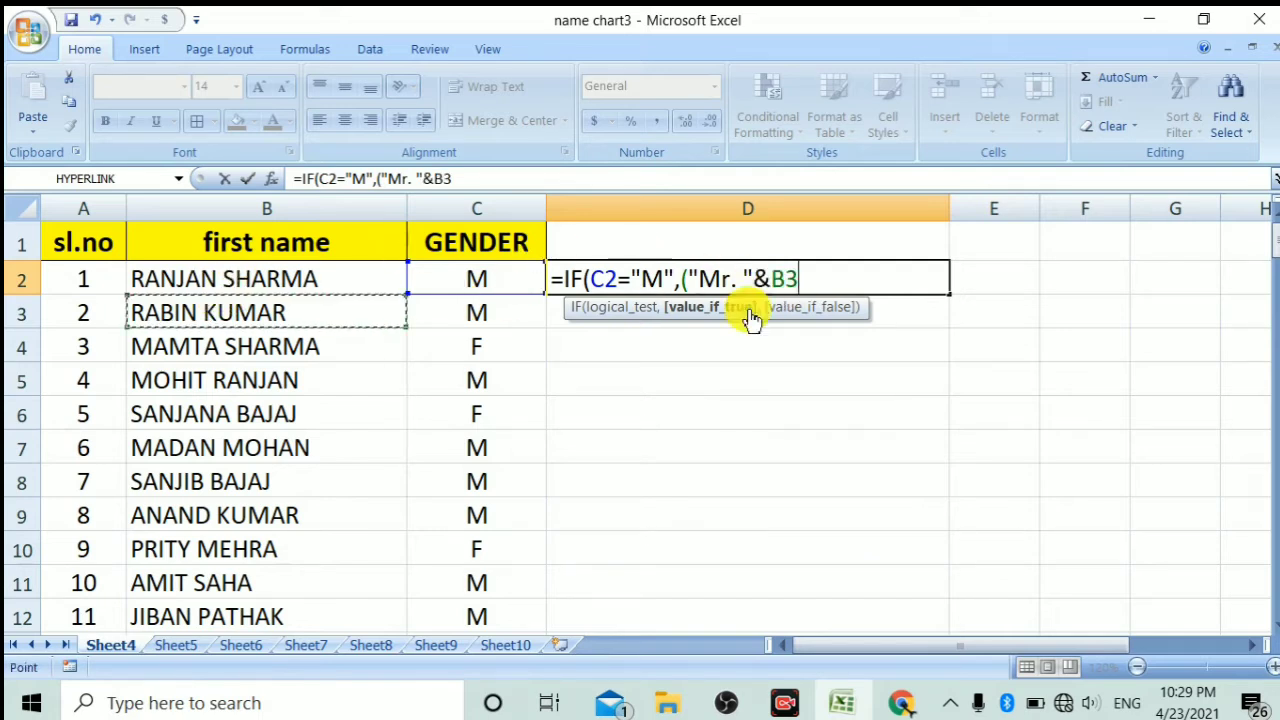
{"action": "left_click", "coordinate": [190, 287]}
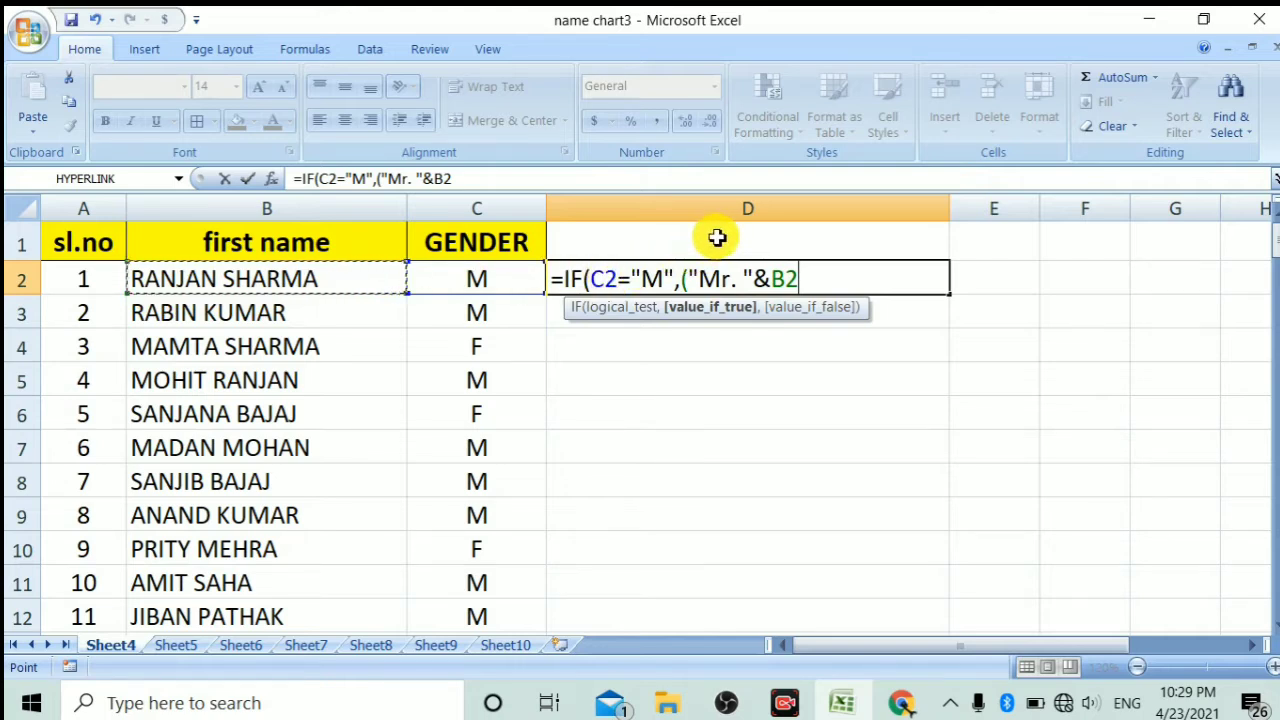
{"action": "type", "text": ")"}
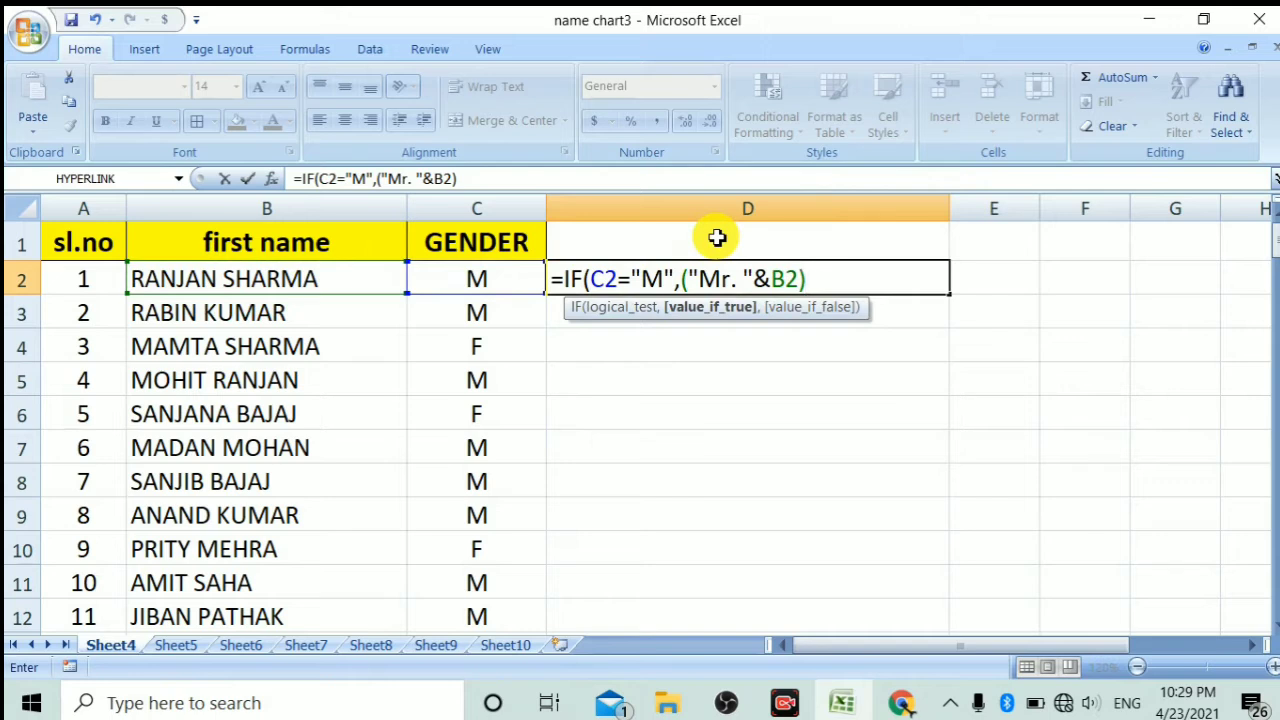
{"action": "type", "text": ","}
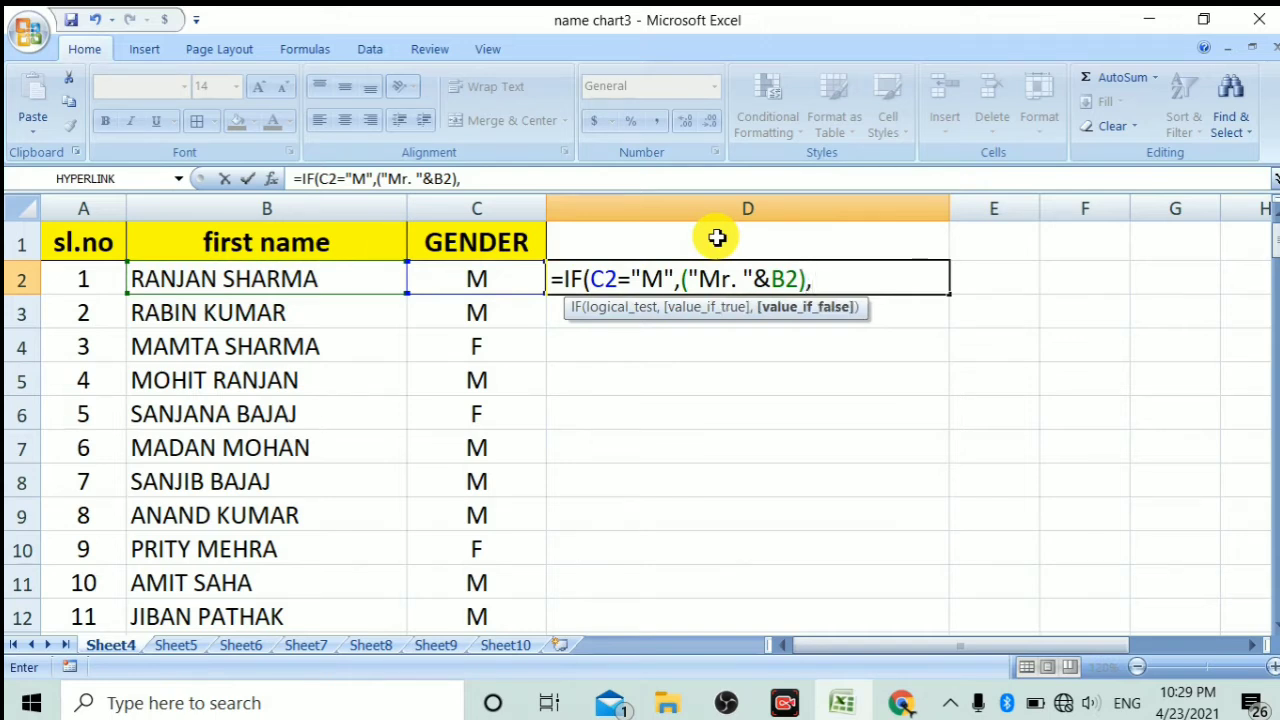
{"action": "type", "text": "IF"}
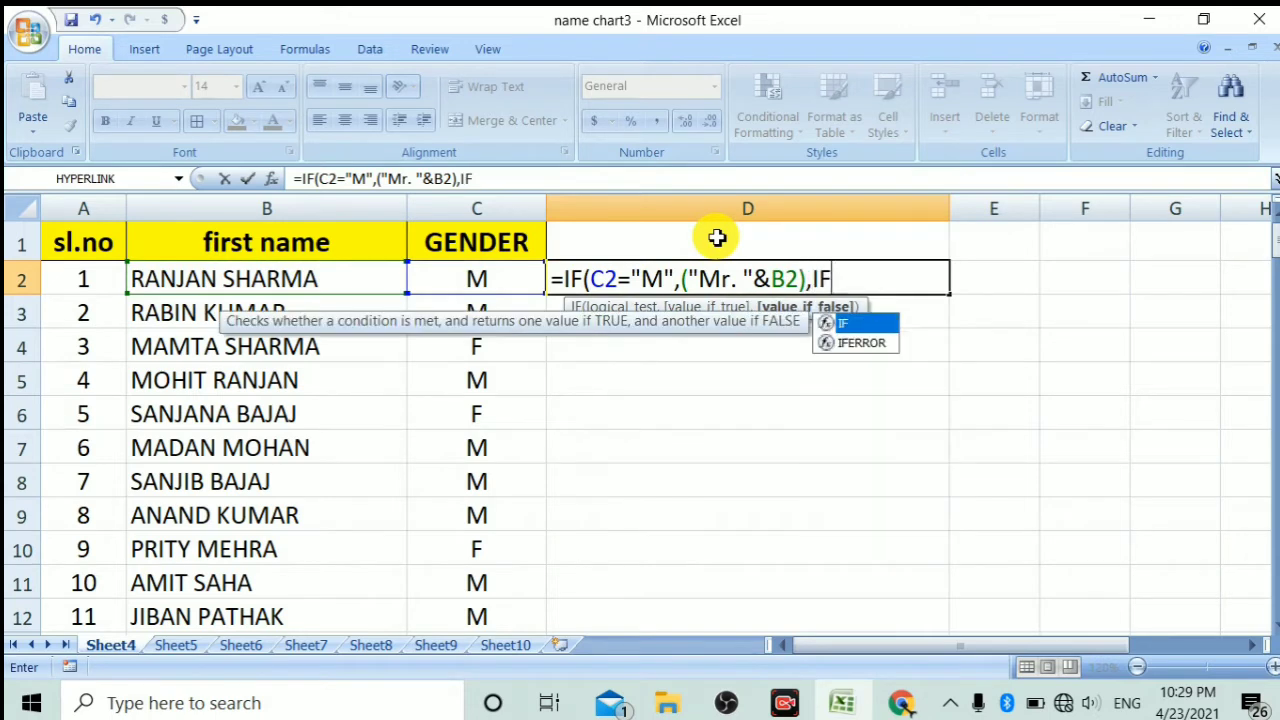
{"action": "type", "text": "("}
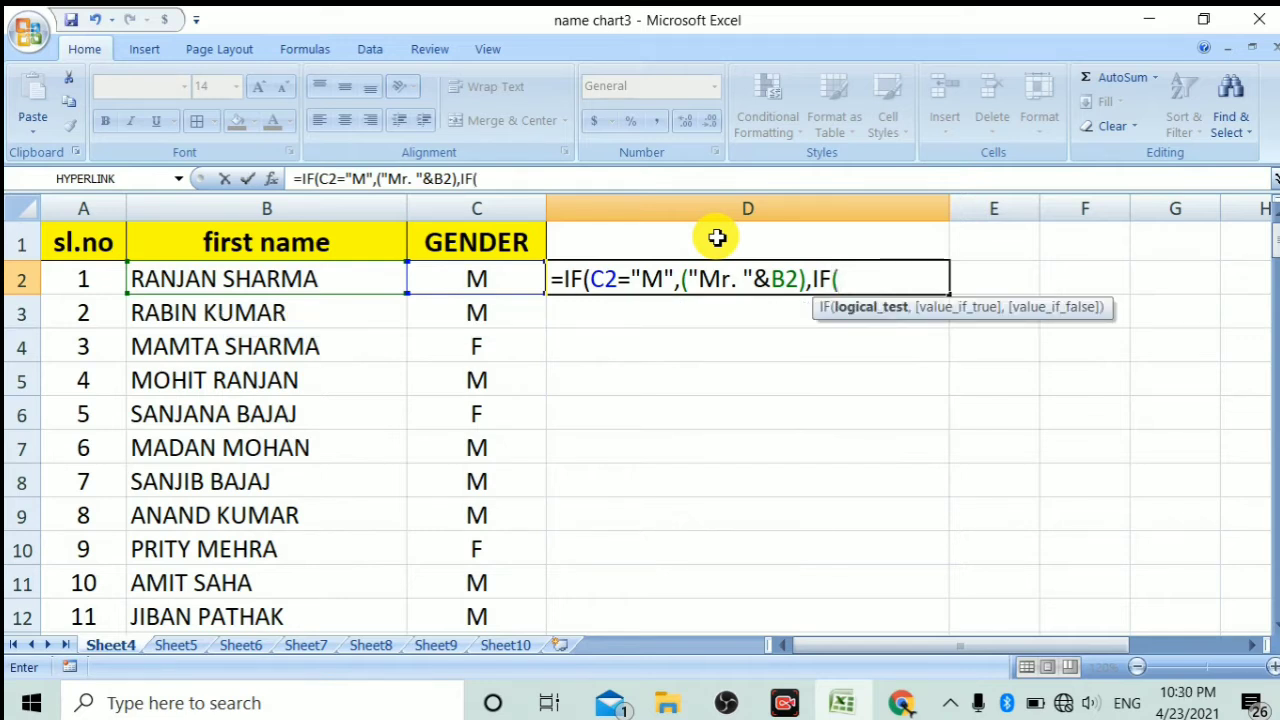
{"action": "left_click", "coordinate": [484, 288]}
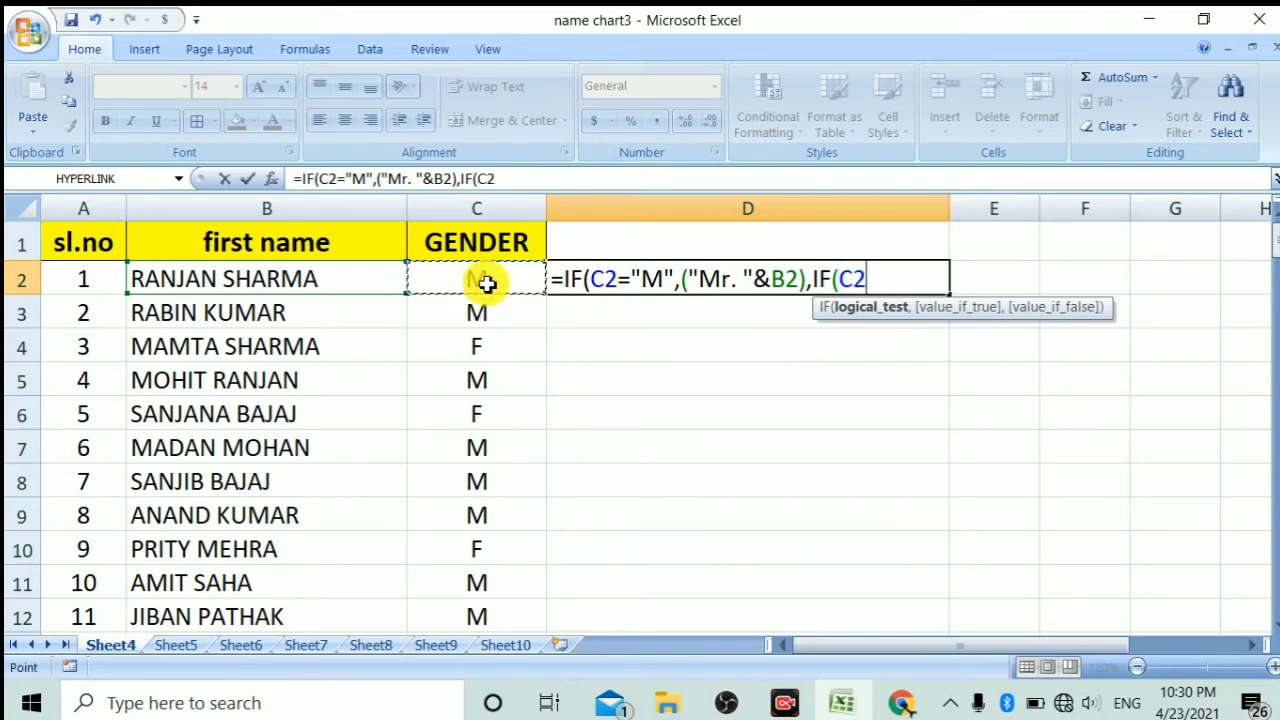
{"action": "type", "text": "=\""}
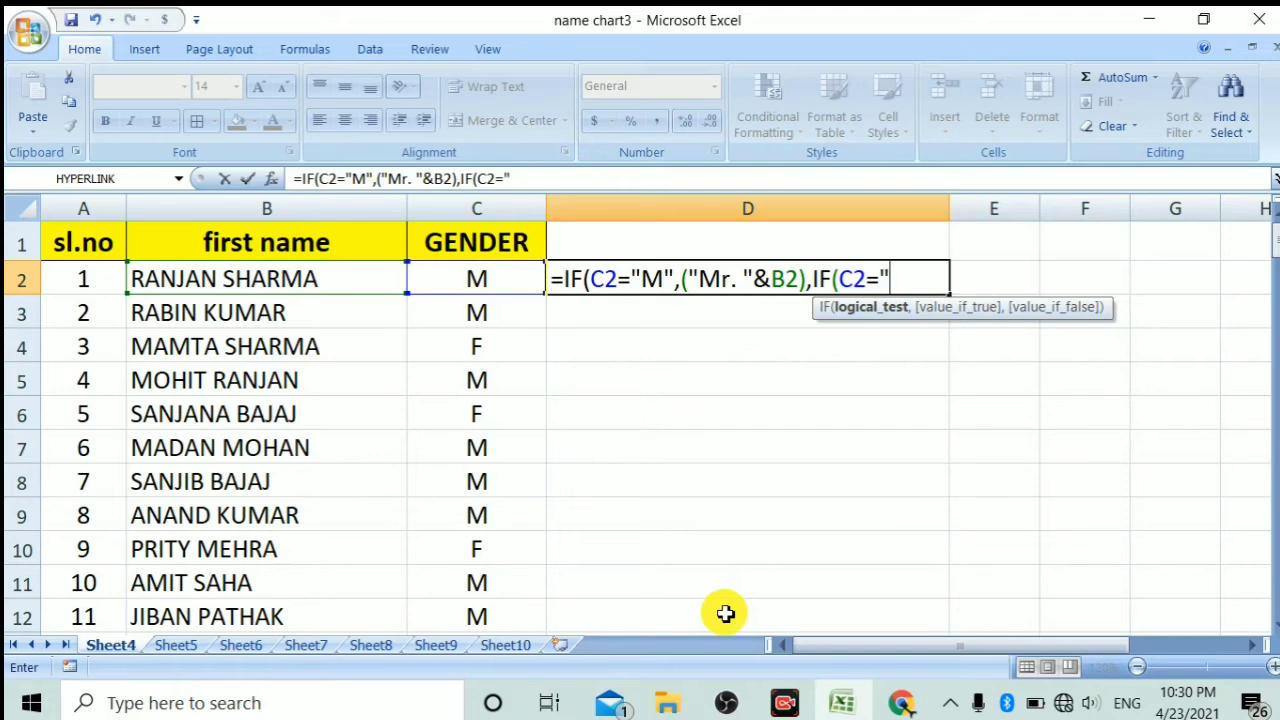
{"action": "type", "text": "F\""}
{"action": "type", "text": ",("}
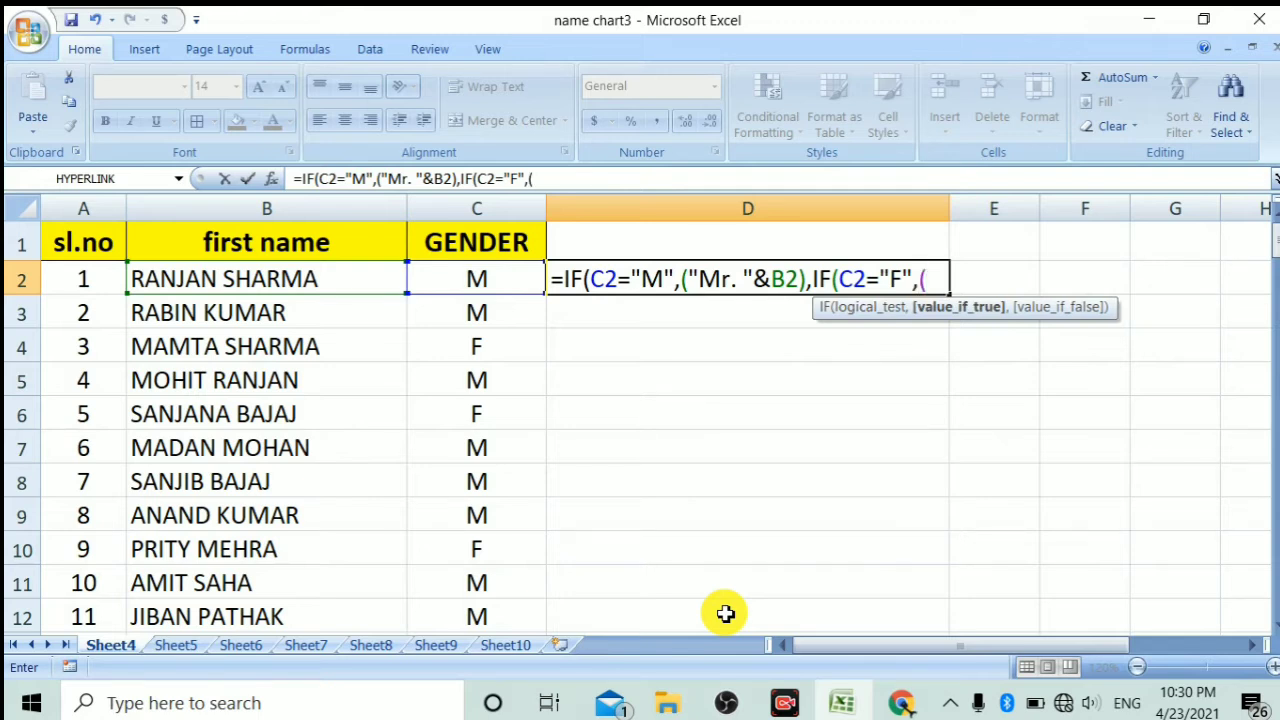
{"action": "type", "text": "\""}
{"action": "type", "text": "Mrs"}
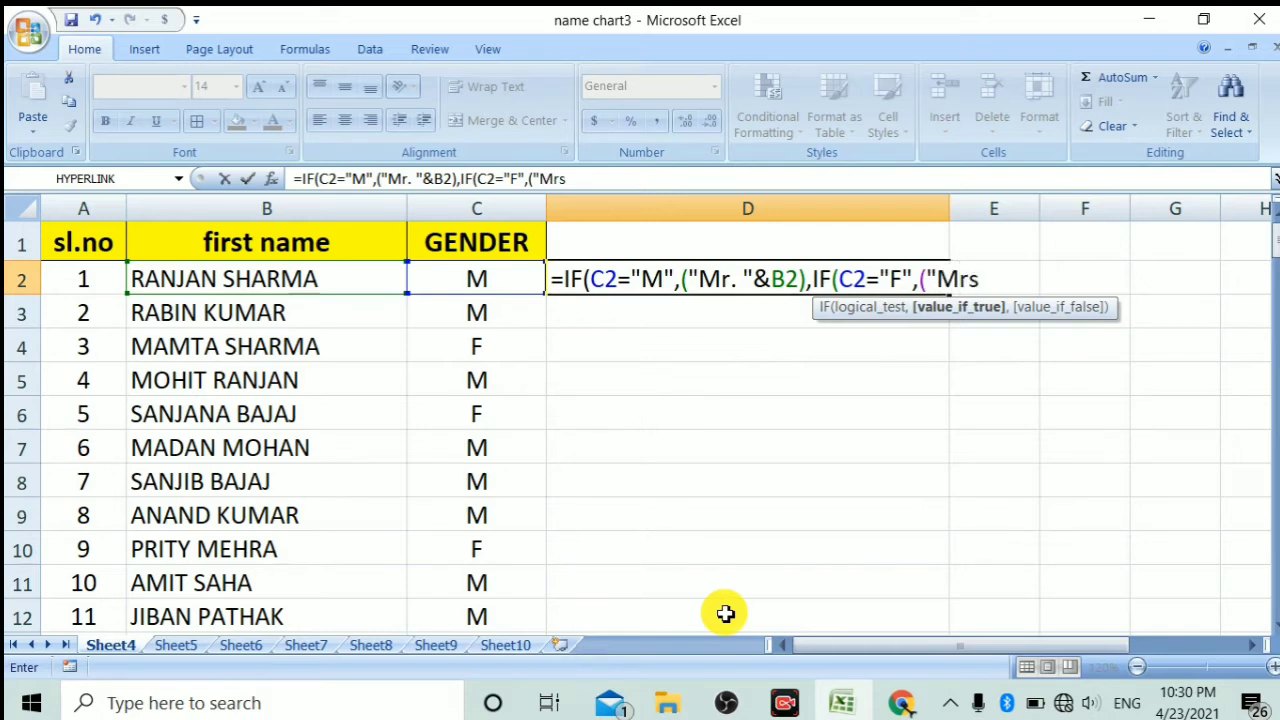
{"action": "type", "text": "."}
{"action": "type", "text": " \""}
{"action": "type", "text": "&"}
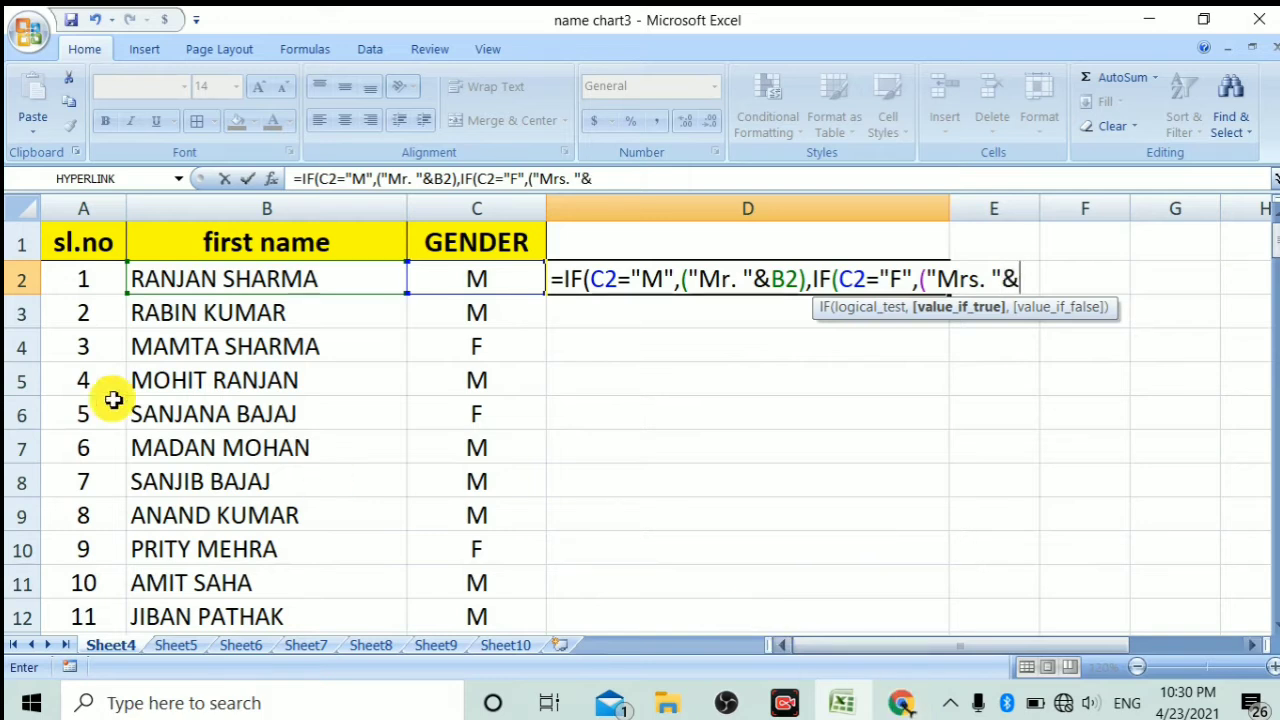
{"action": "left_click", "coordinate": [293, 280]}
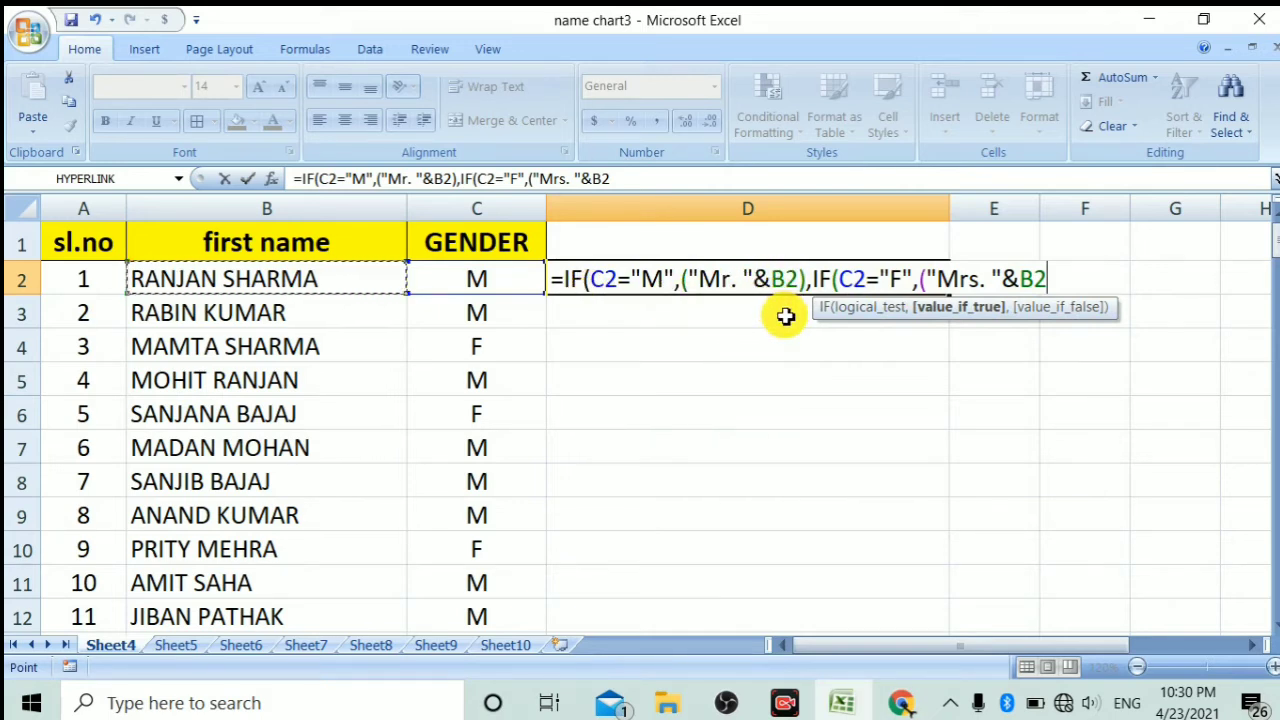
{"action": "type", "text": ")"}
{"action": "type", "text": "))"}
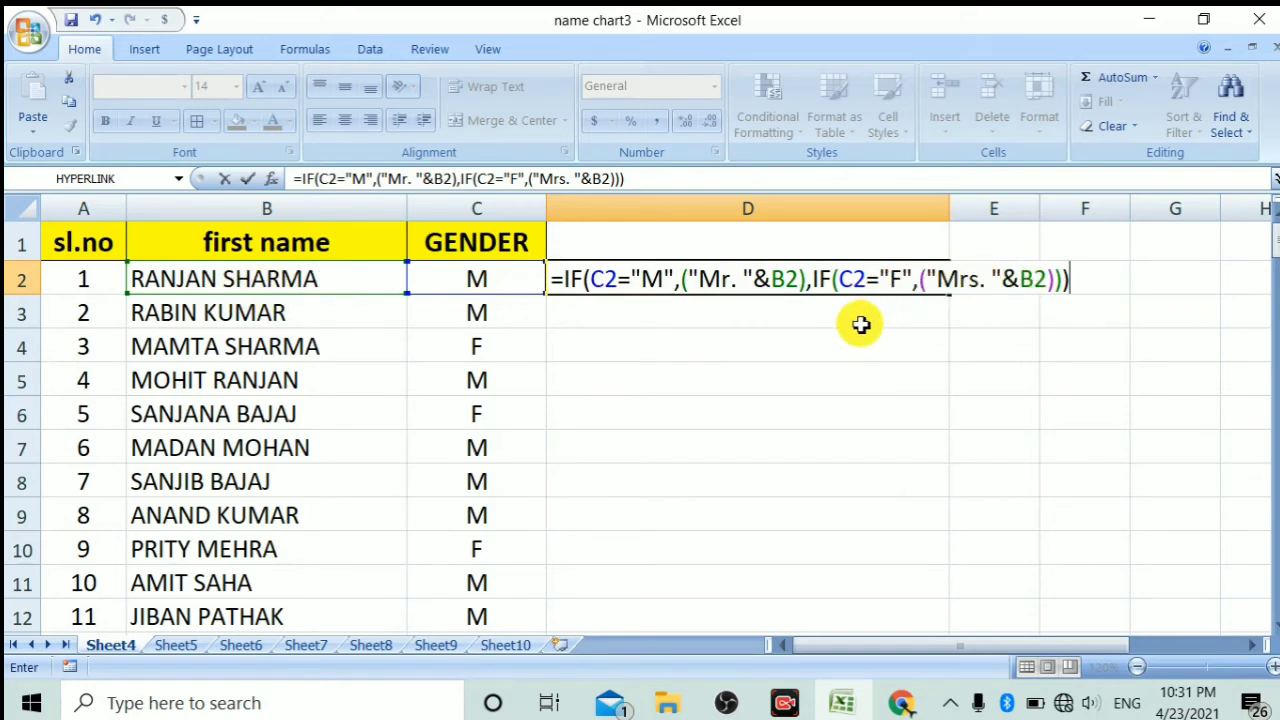
{"action": "key", "text": "Return"}
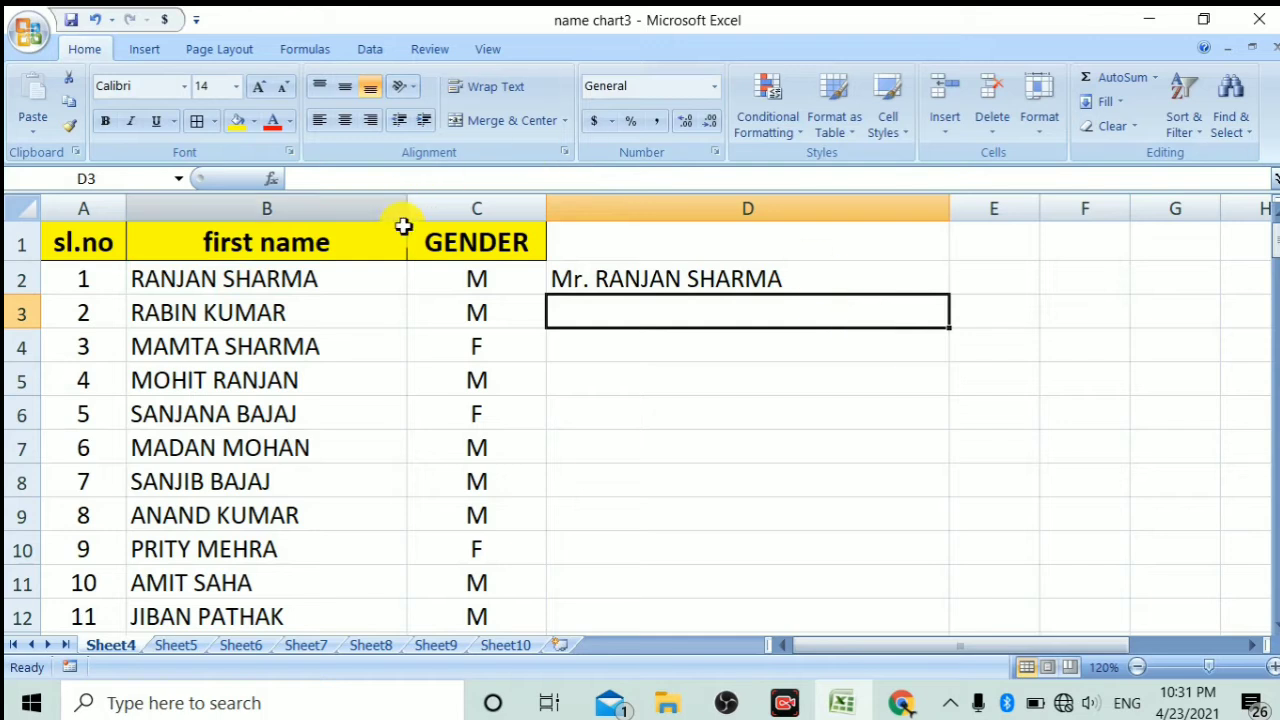
Fill the Mr./Mrs. formula from D2 down to D22.
{"action": "left_click", "coordinate": [468, 281]}
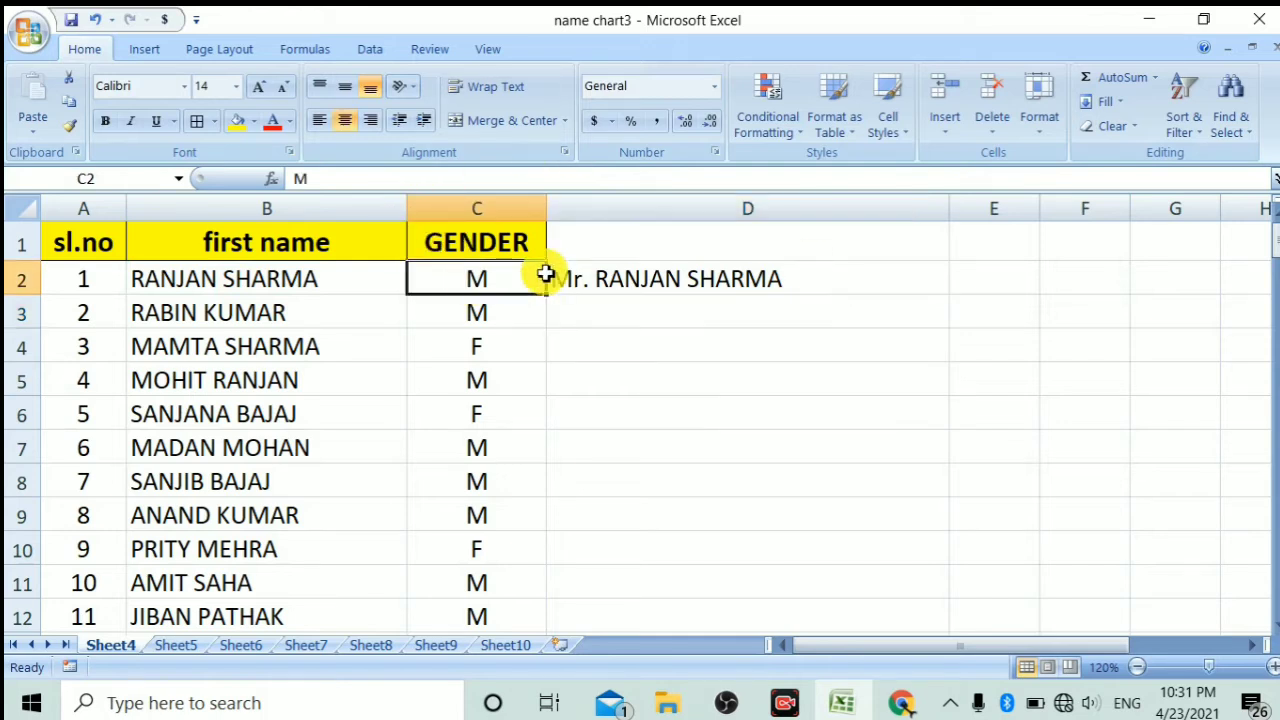
{"action": "left_click", "coordinate": [690, 280]}
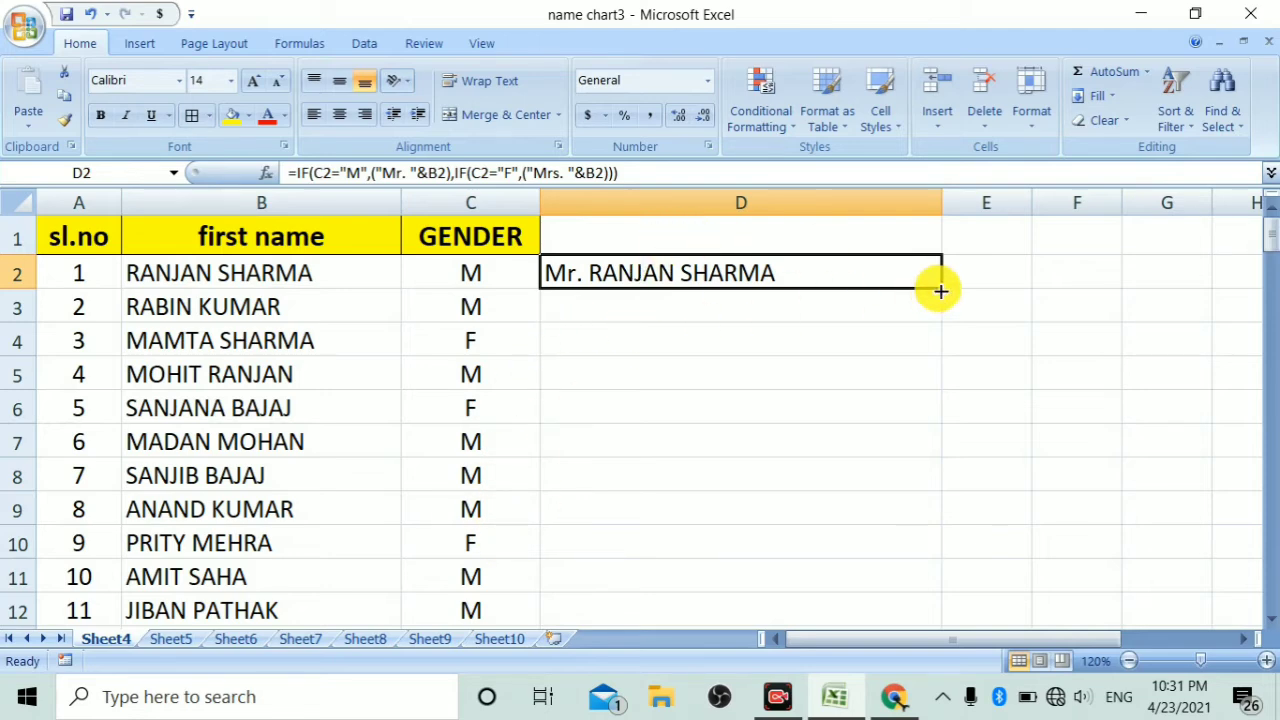
{"action": "left_click_drag", "start_coordinate": [940, 291], "coordinate": [978, 668]}
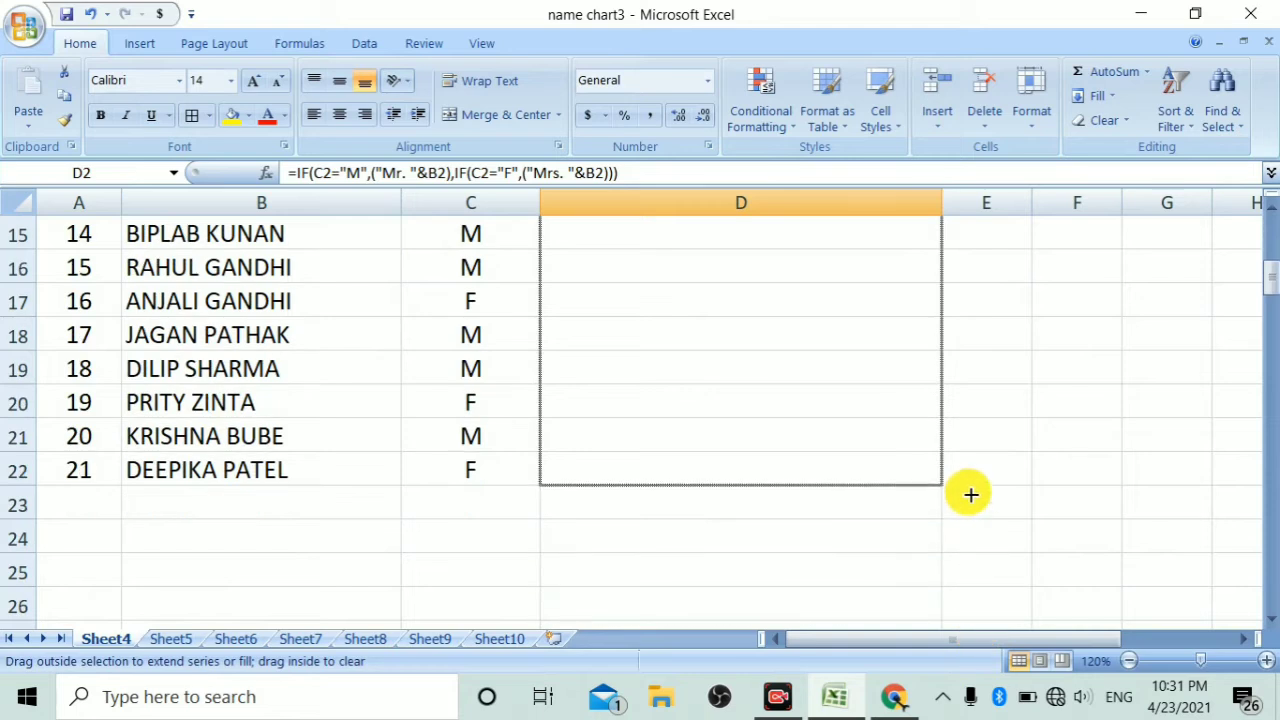
{"action": "left_click_drag", "start_coordinate": [978, 668], "coordinate": [965, 492]}
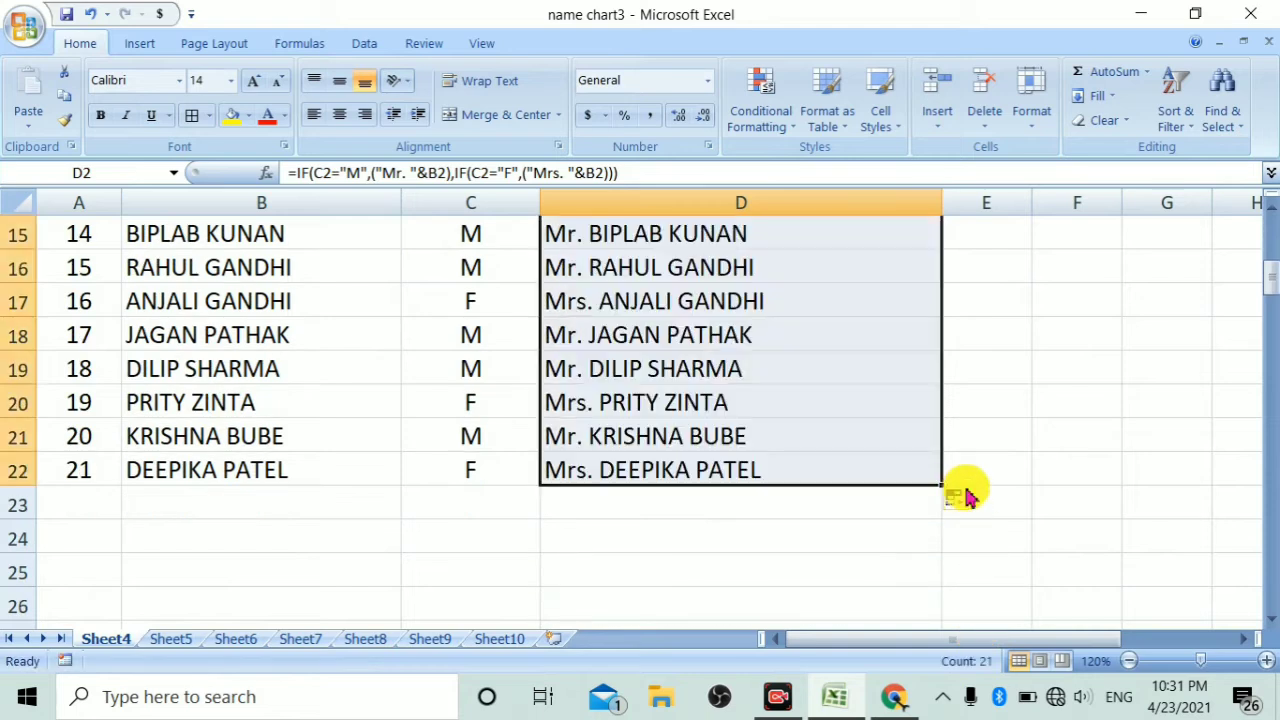
{"action": "left_click", "coordinate": [860, 423]}
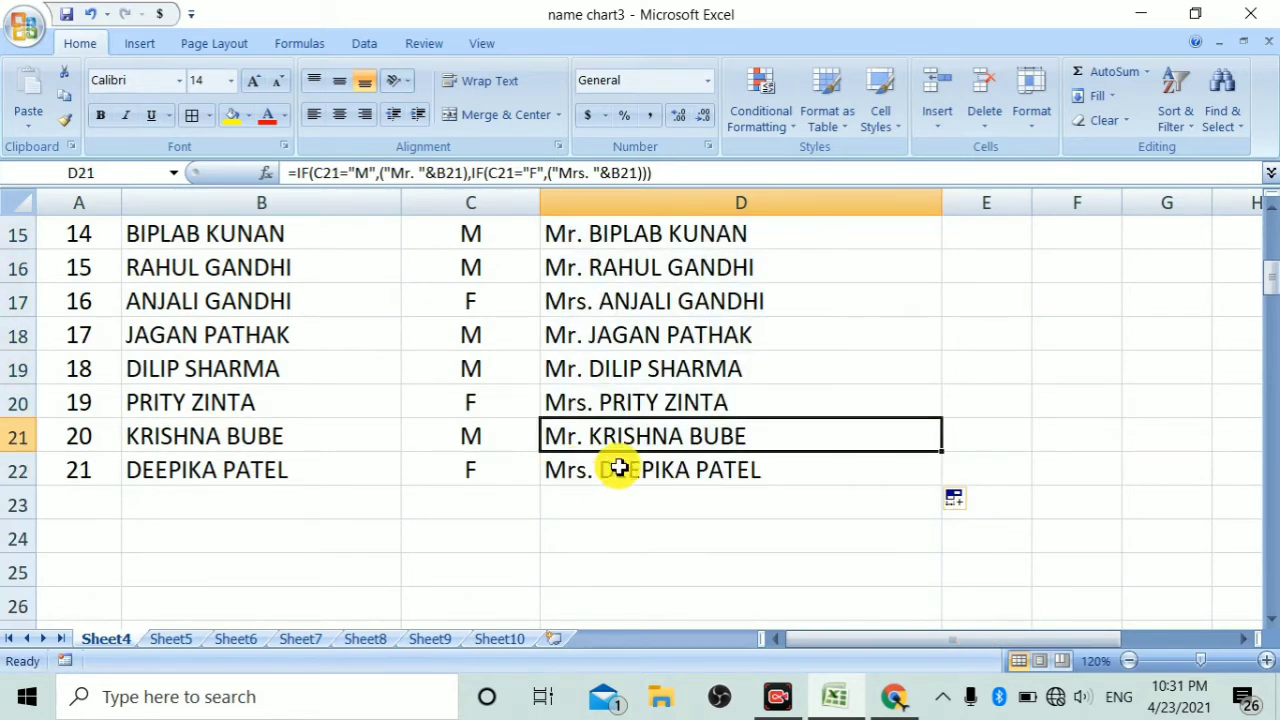
{"action": "left_click", "coordinate": [629, 409]}
{"action": "left_click", "coordinate": [602, 370]}
{"action": "left_click", "coordinate": [608, 334]}
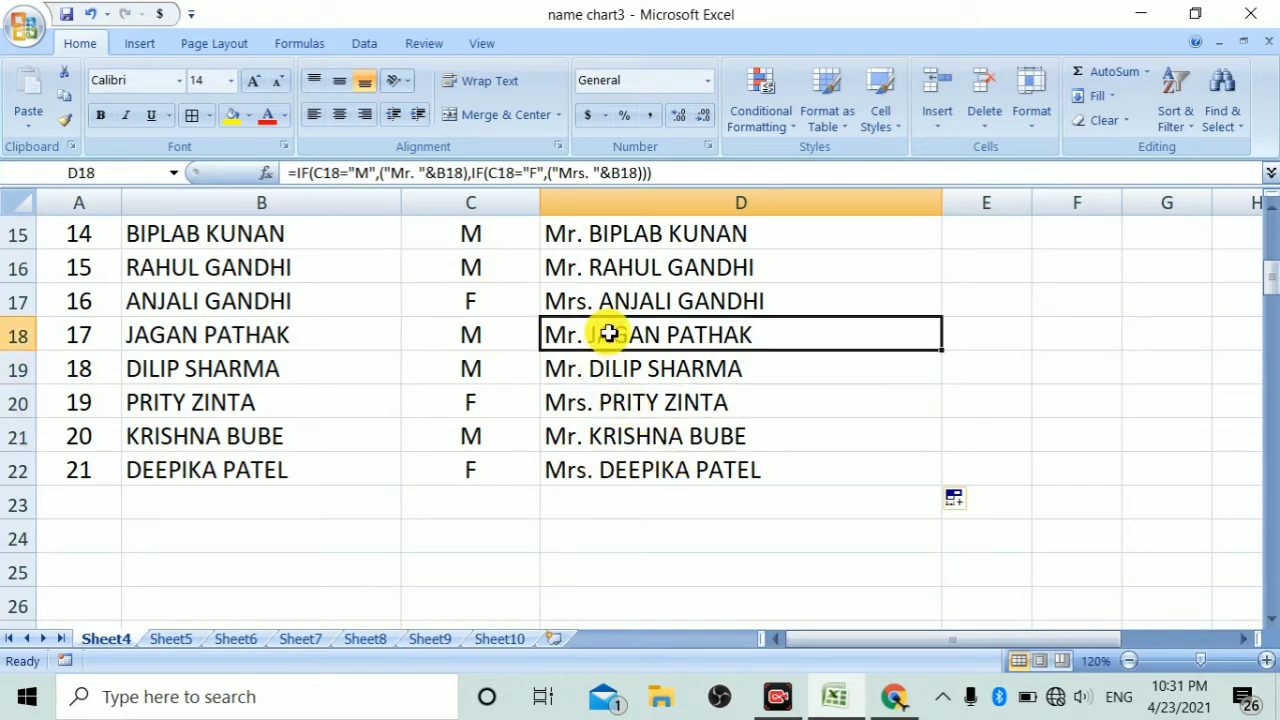
{"action": "left_click", "coordinate": [610, 305]}
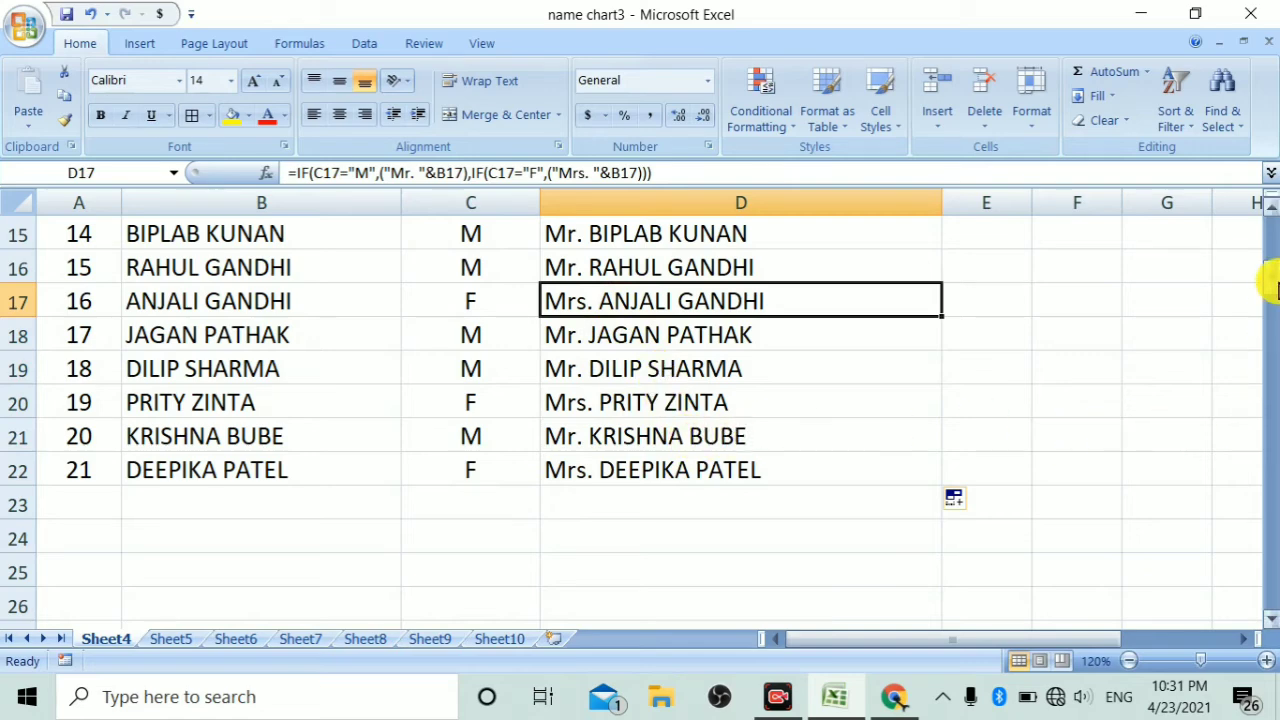
{"action": "left_click_drag", "start_coordinate": [1275, 289], "coordinate": [1270, 240]}
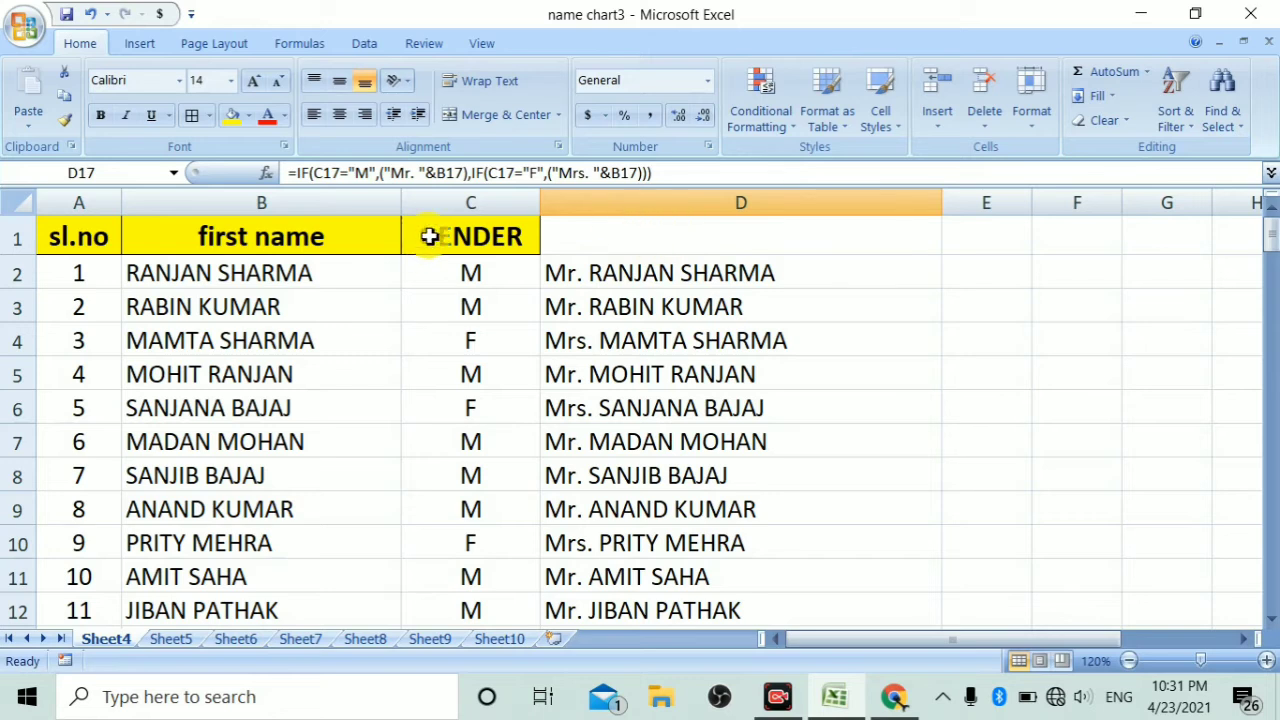
{"action": "left_click", "coordinate": [455, 204]}
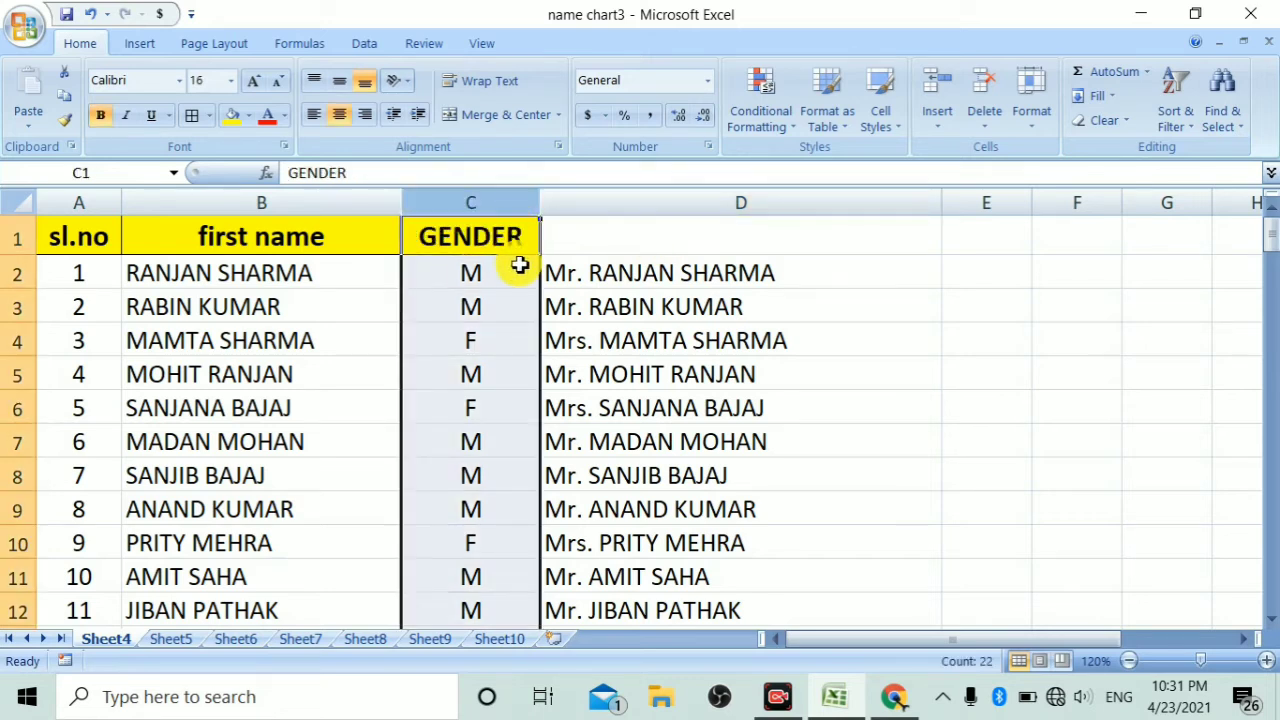
{"action": "left_click", "coordinate": [648, 241]}
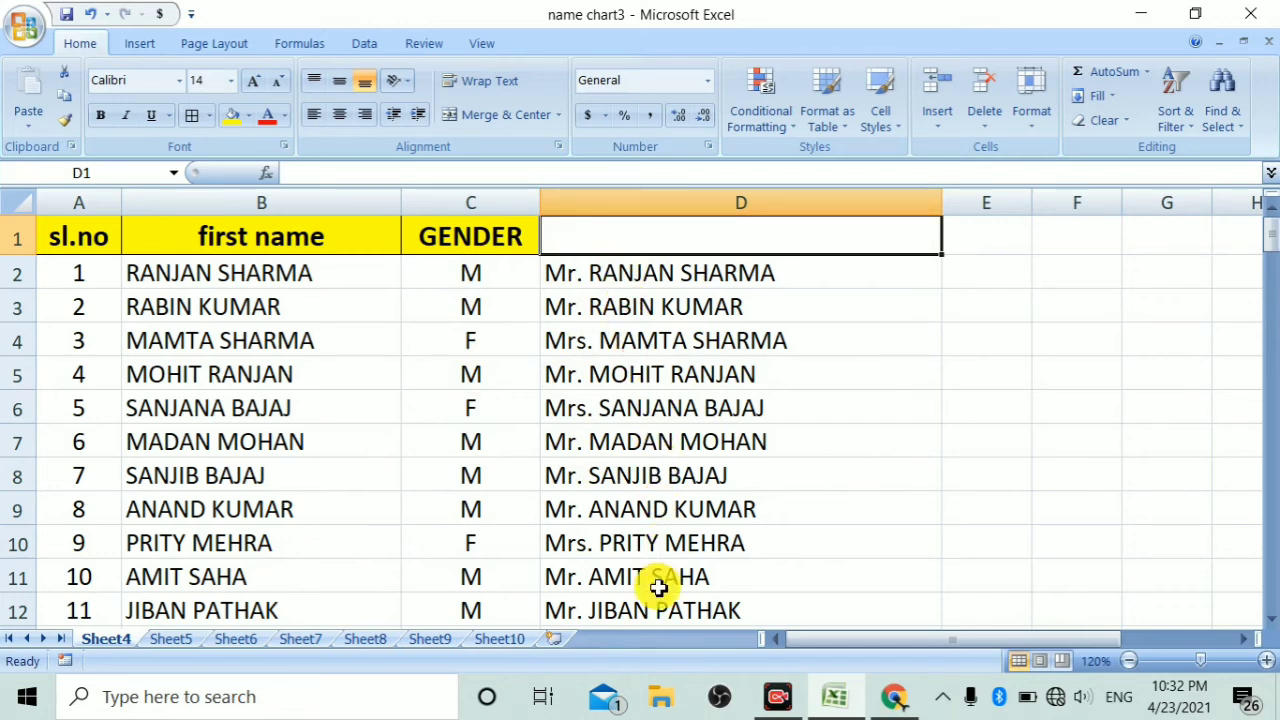
Undo the Mr./Mrs. results and start =IF(C2="M",("MALE"),IF( in D2.
{"action": "key", "text": "ctrl+z"}
{"action": "key", "text": "ctrl+z"}
{"action": "key", "text": "ctrl+z"}
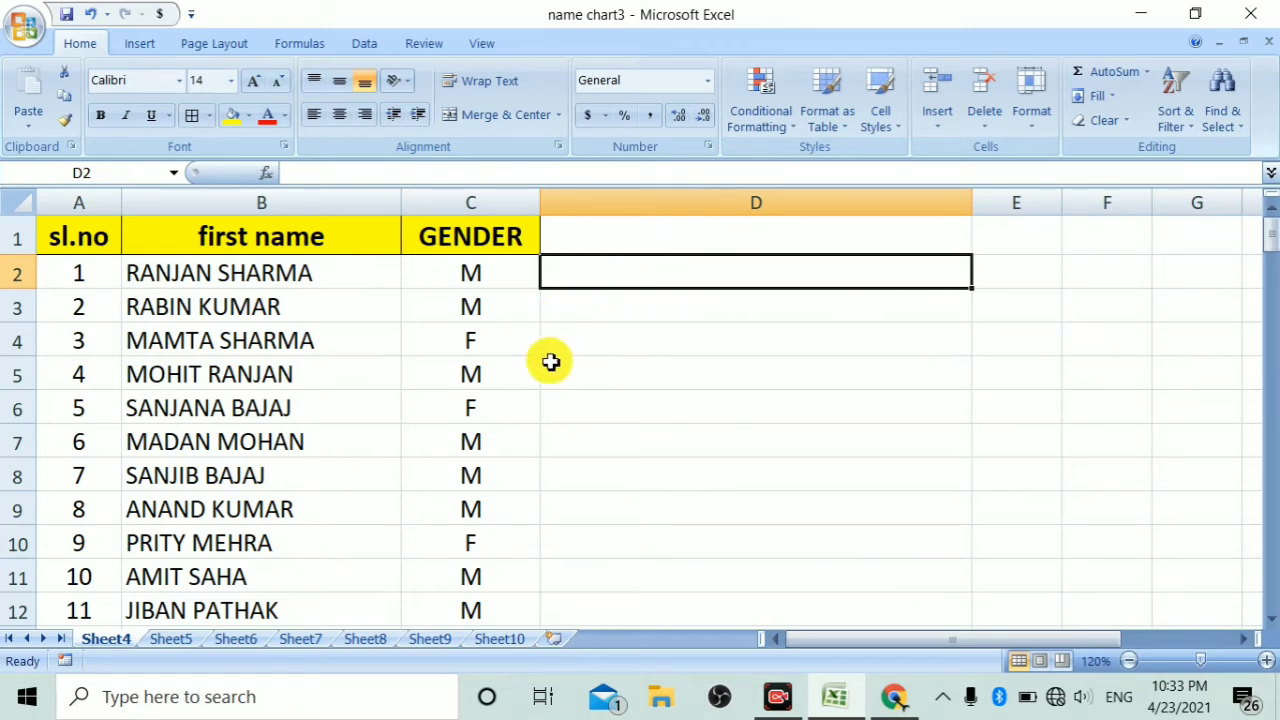
{"action": "type", "text": "="}
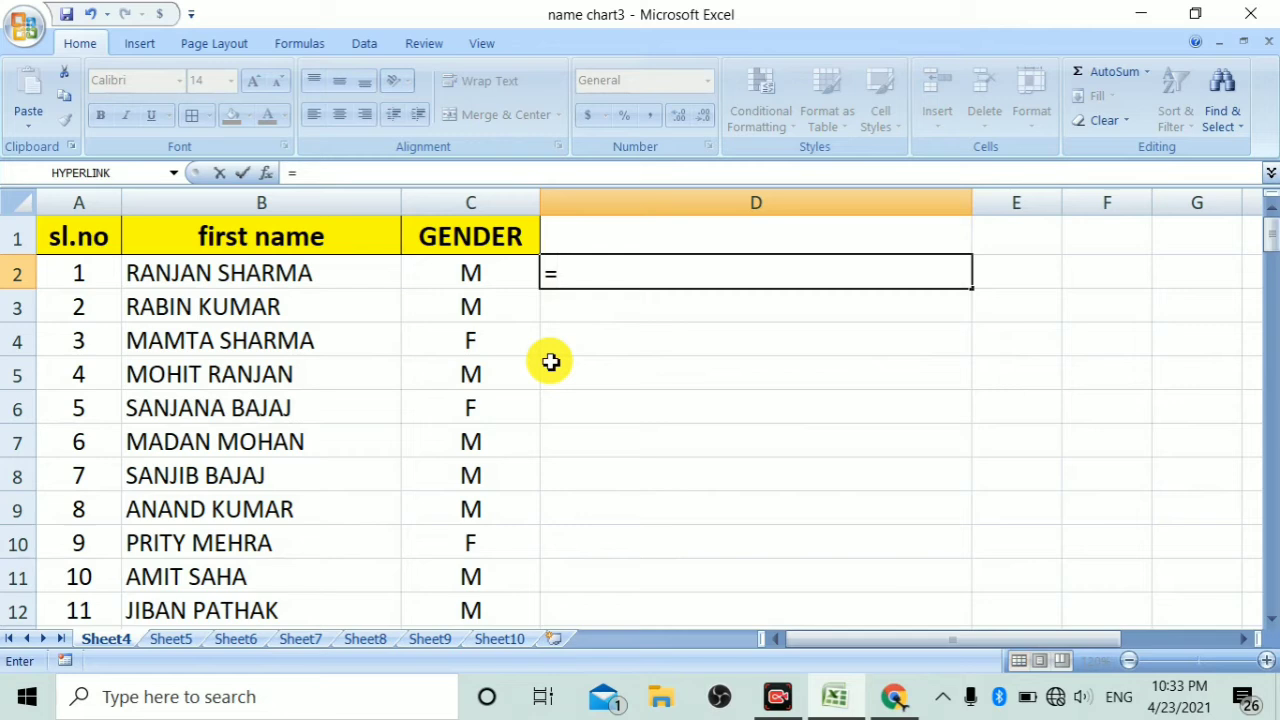
{"action": "type", "text": "IF"}
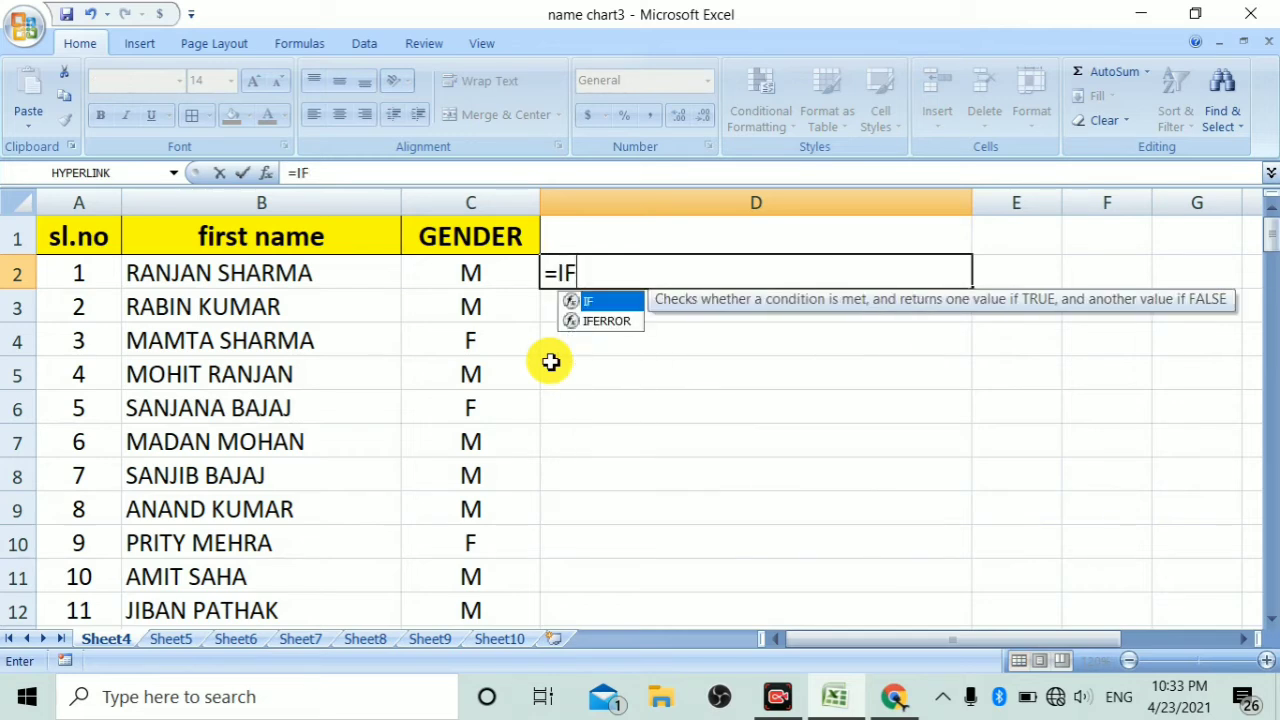
{"action": "type", "text": "("}
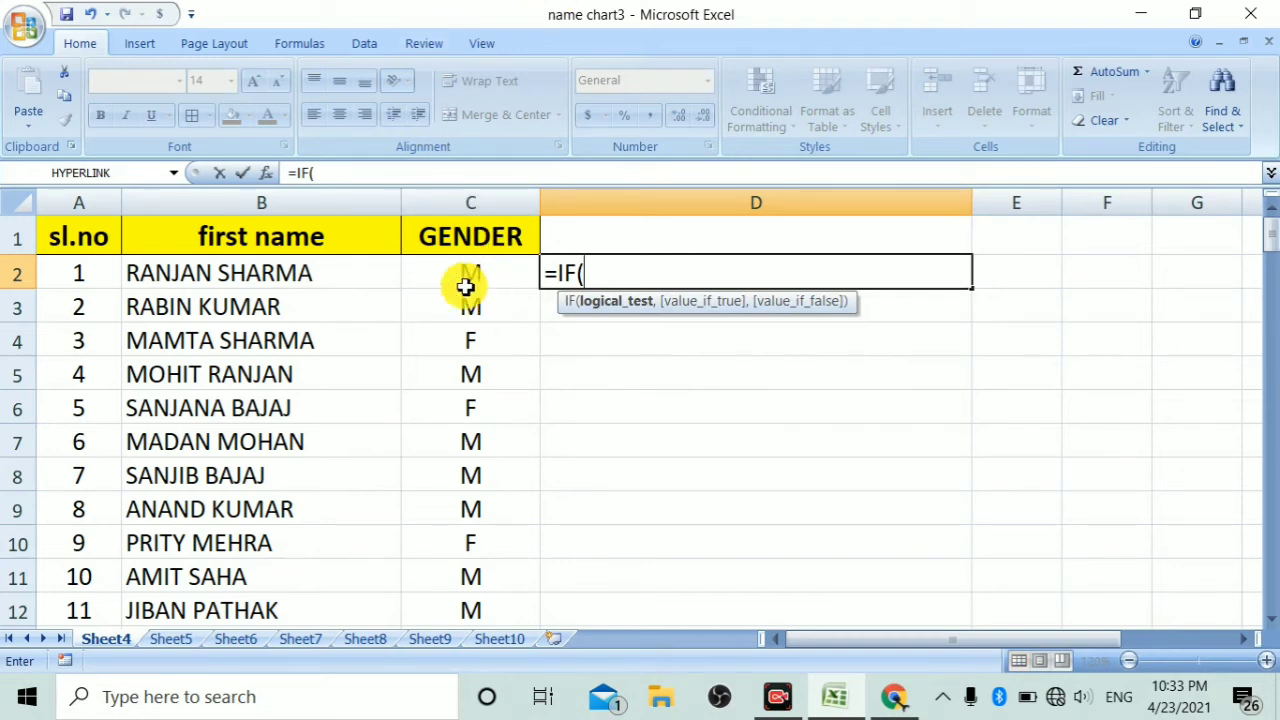
{"action": "left_click", "coordinate": [494, 273]}
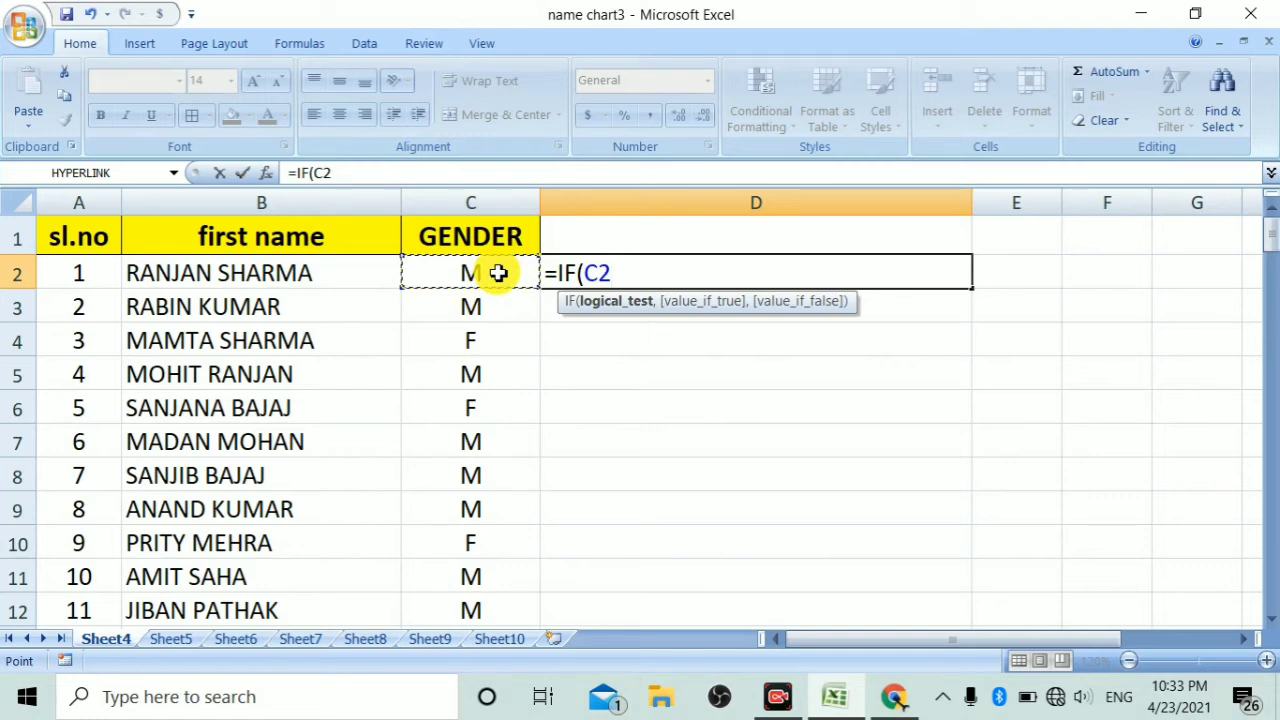
{"action": "type", "text": "=\""}
{"action": "type", "text": "M"}
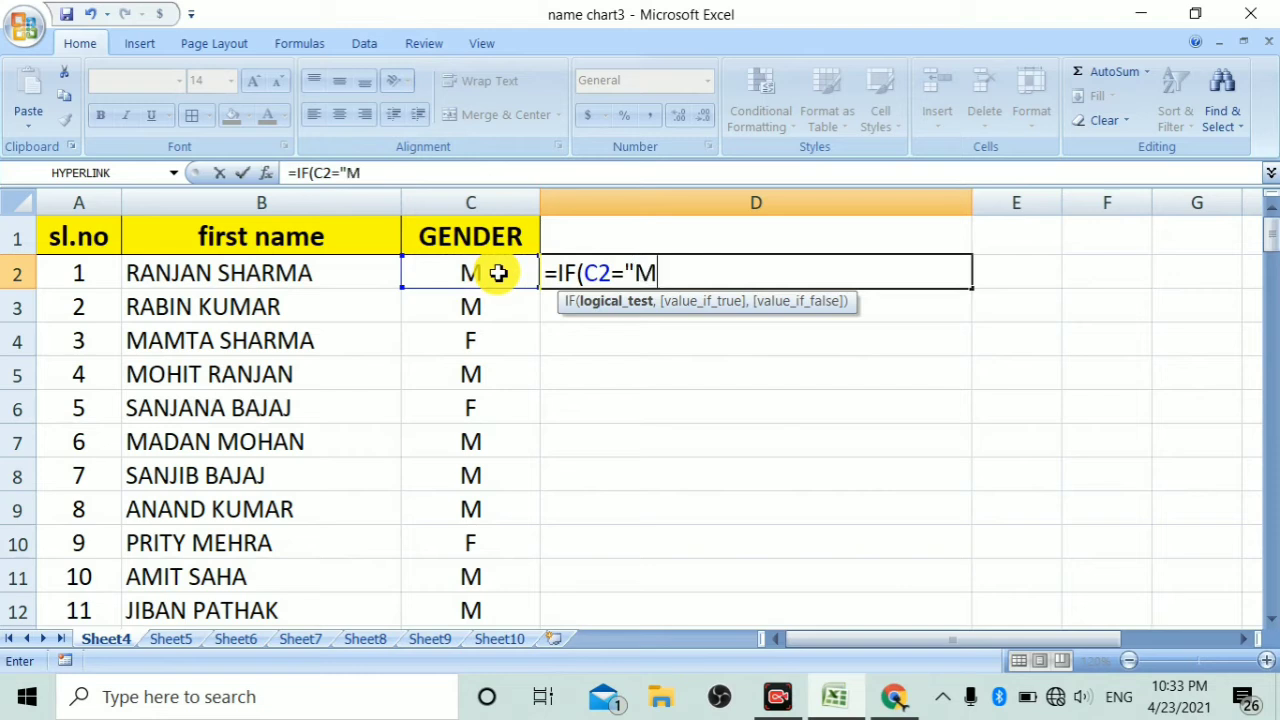
{"action": "type", "text": "\""}
{"action": "type", "text": ","}
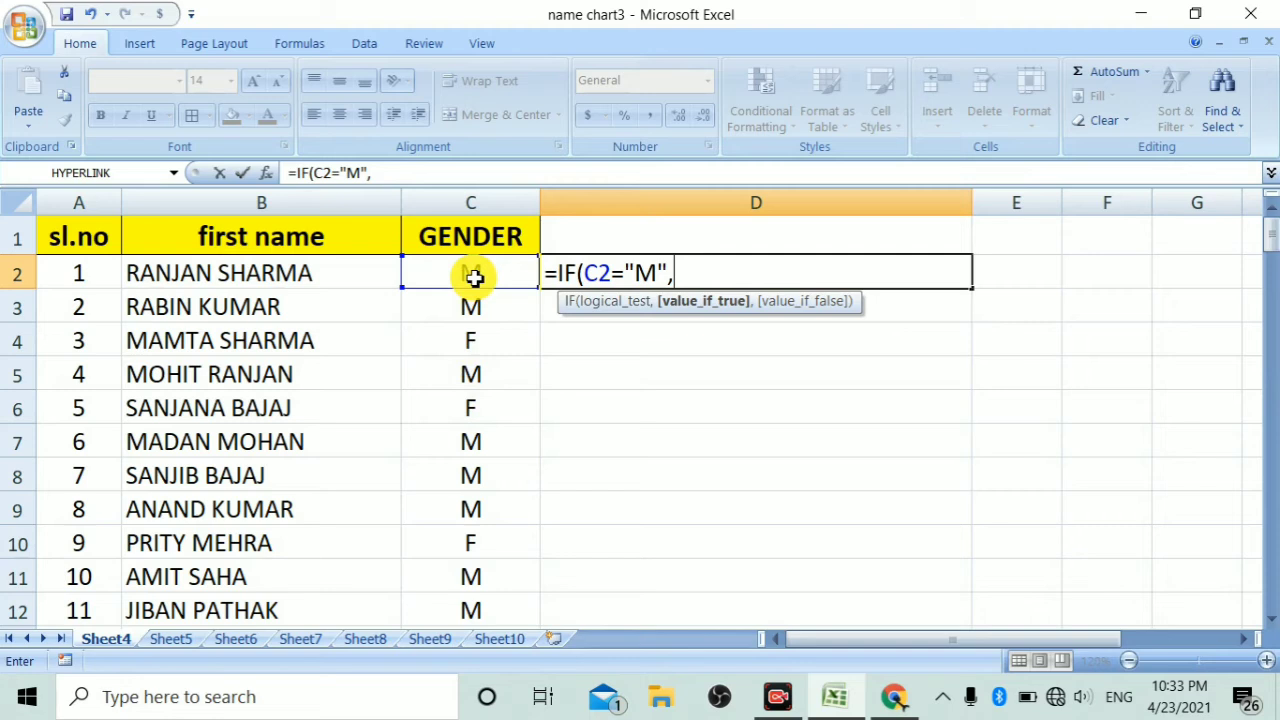
{"action": "type", "text": "("}
{"action": "type", "text": "\"MAL"}
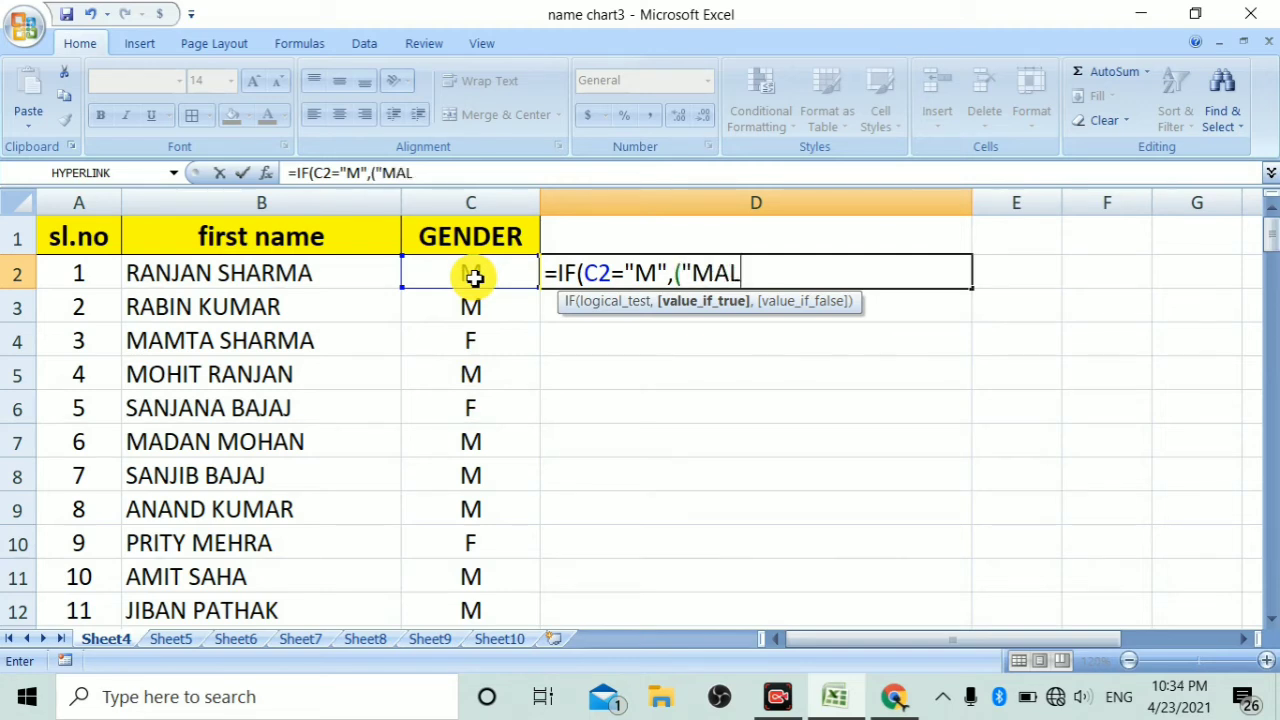
{"action": "type", "text": "E\""}
{"action": "type", "text": ")"}
{"action": "type", "text": ","}
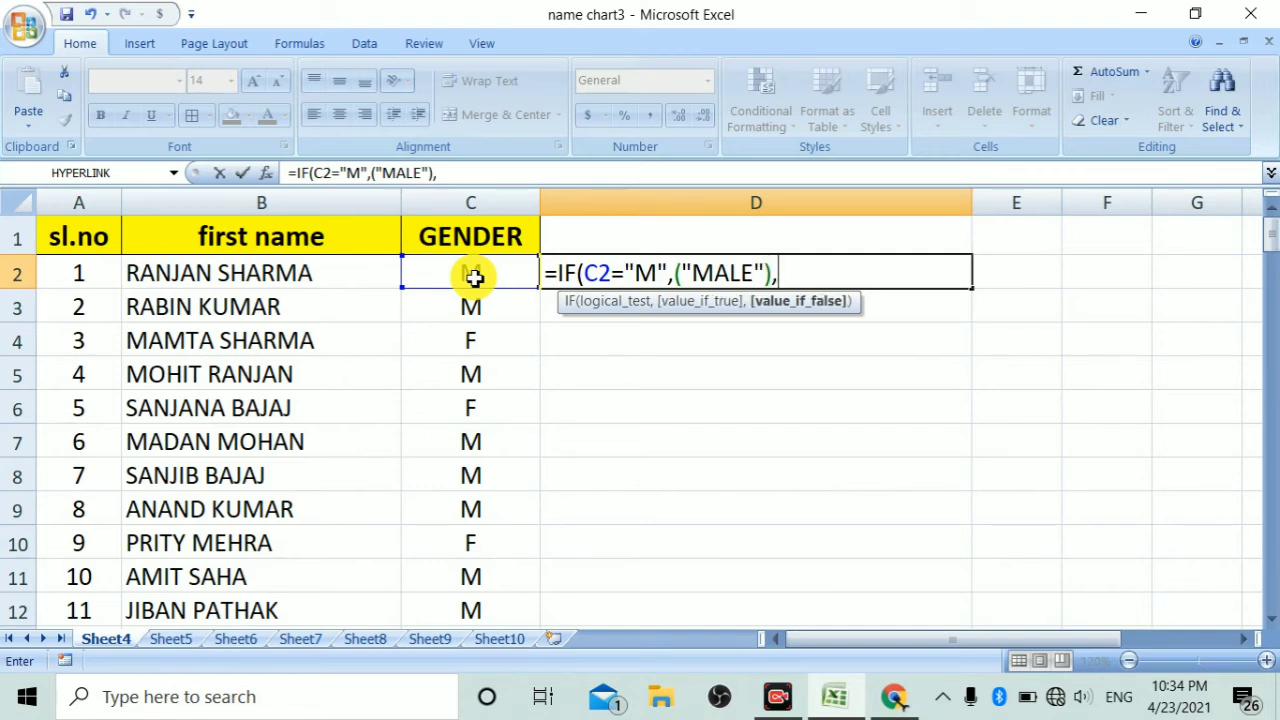
{"action": "type", "text": "IF("}
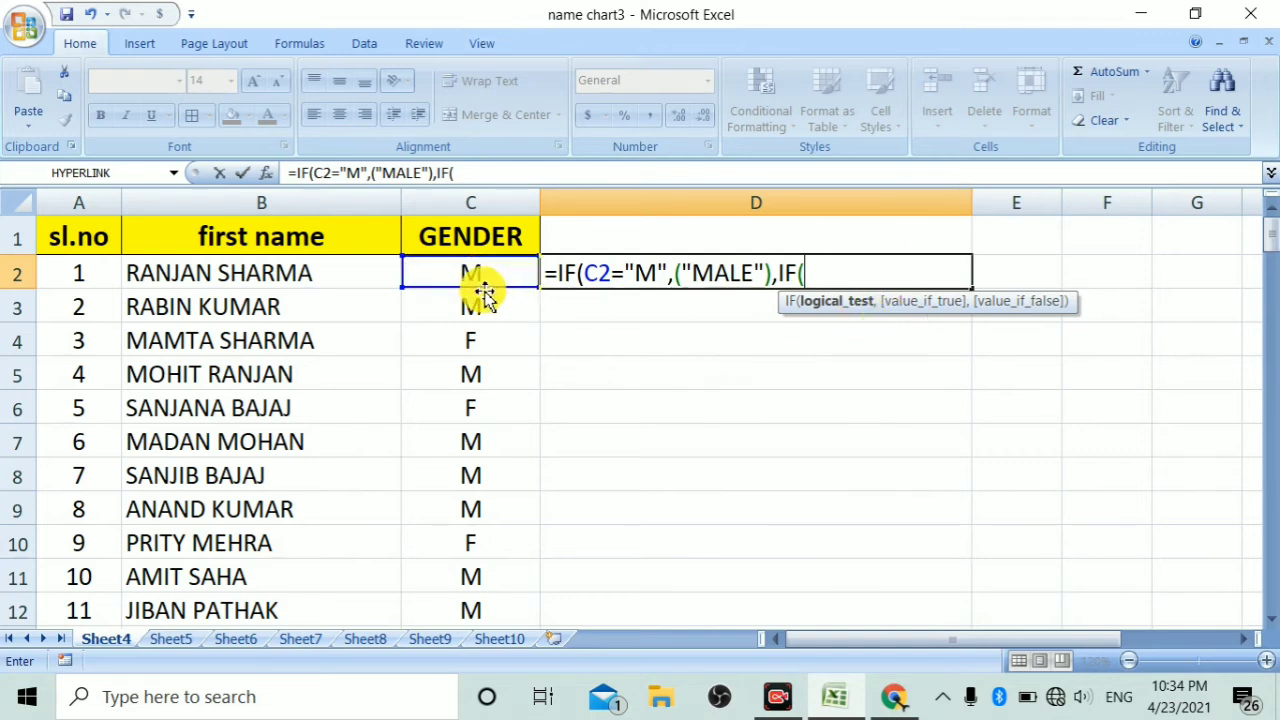
Add the C2="F" test returning "FEMALE", close the brackets and enter the formula.
{"action": "left_click", "coordinate": [477, 281]}
{"action": "left_click", "coordinate": [468, 278]}
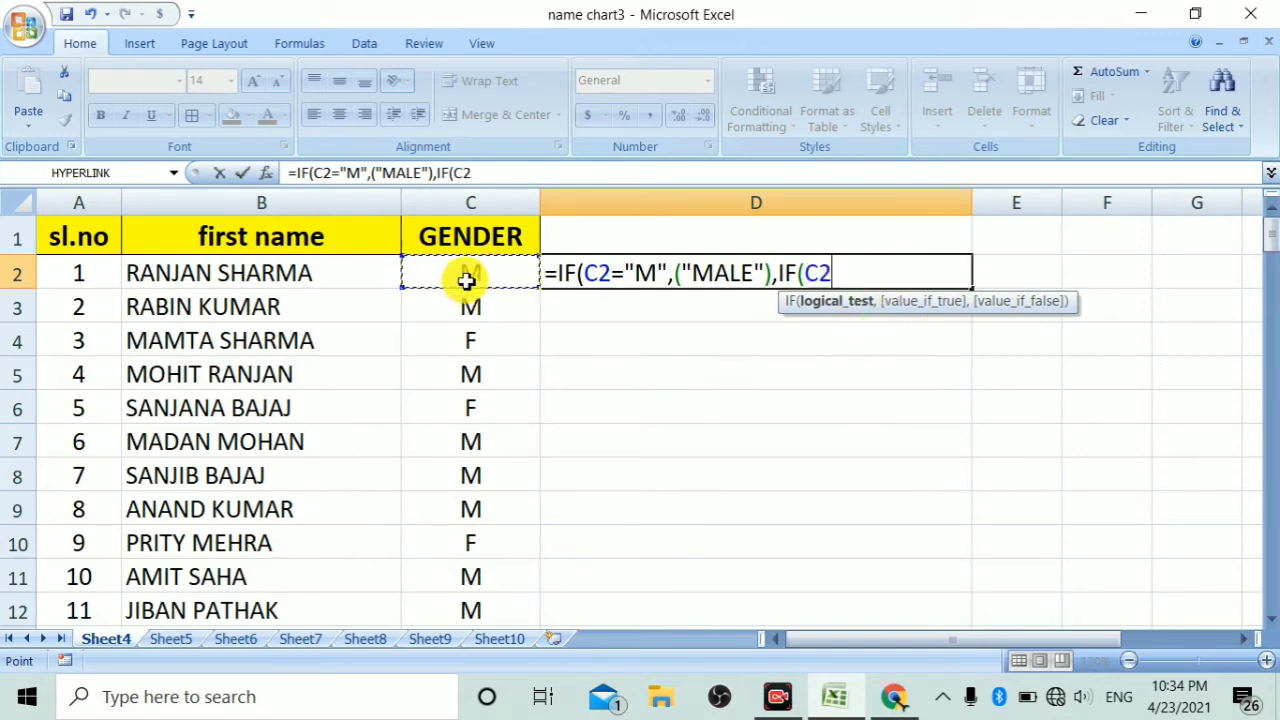
{"action": "type", "text": "="}
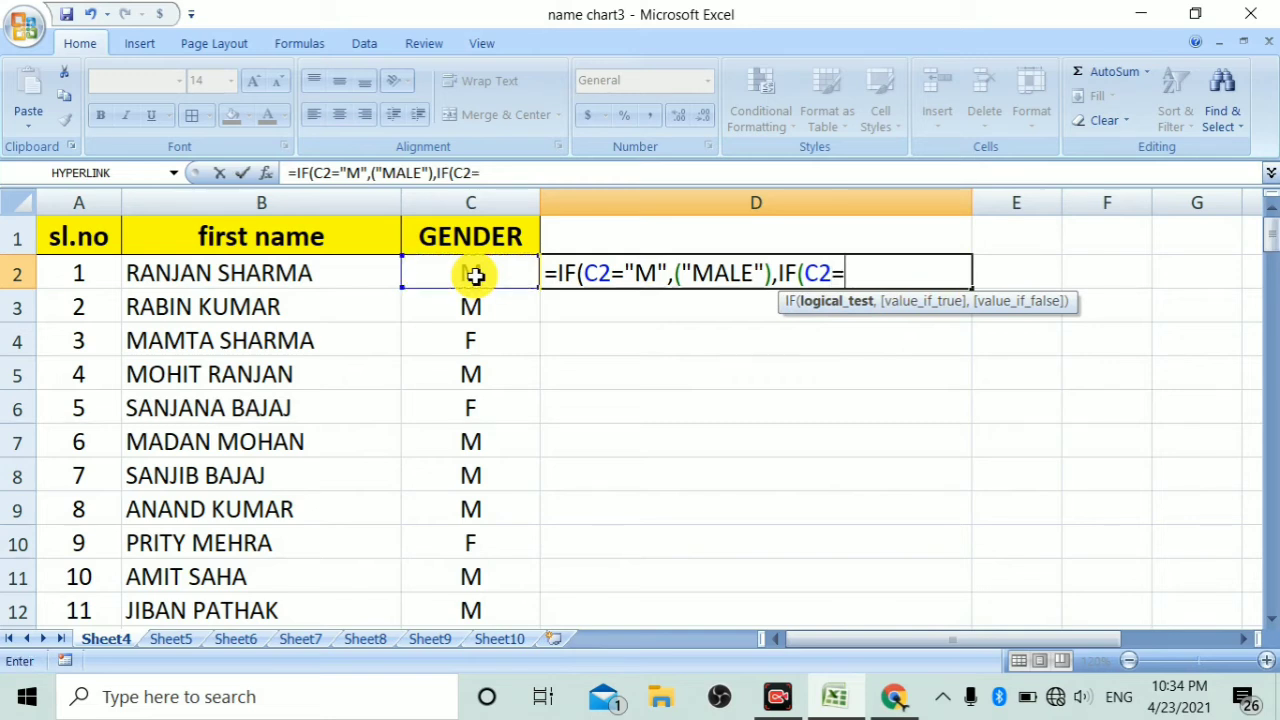
{"action": "type", "text": "\"F"}
{"action": "type", "text": "\""}
{"action": "type", "text": ",(\""}
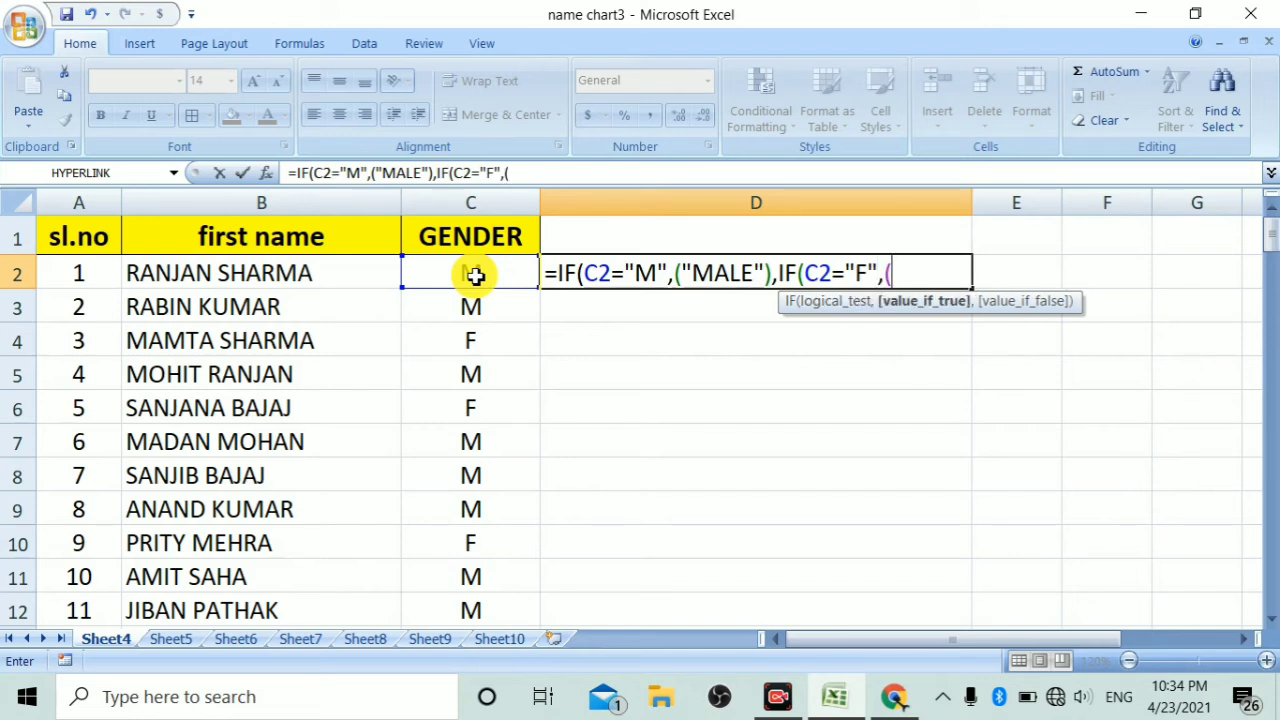
{"action": "type", "text": "FE"}
{"action": "type", "text": "MALE"}
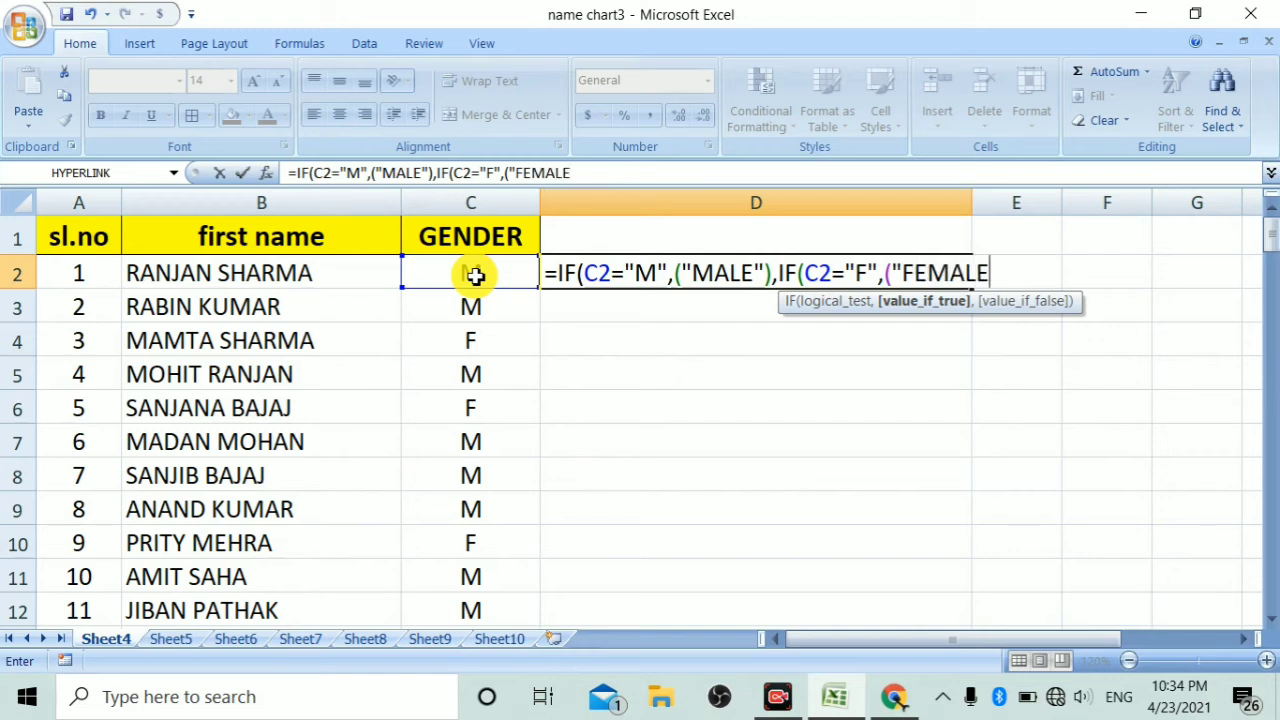
{"action": "type", "text": "\""}
{"action": "type", "text": ")"}
{"action": "type", "text": "))"}
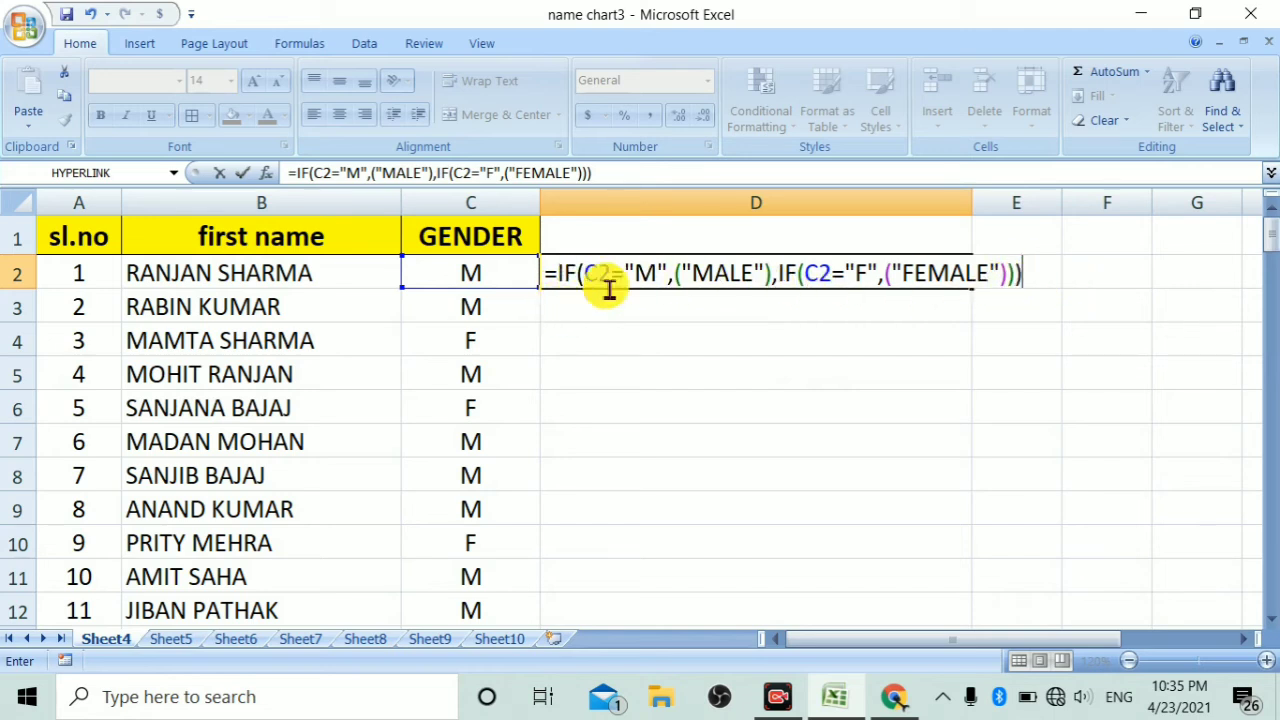
{"action": "key", "text": "Return"}
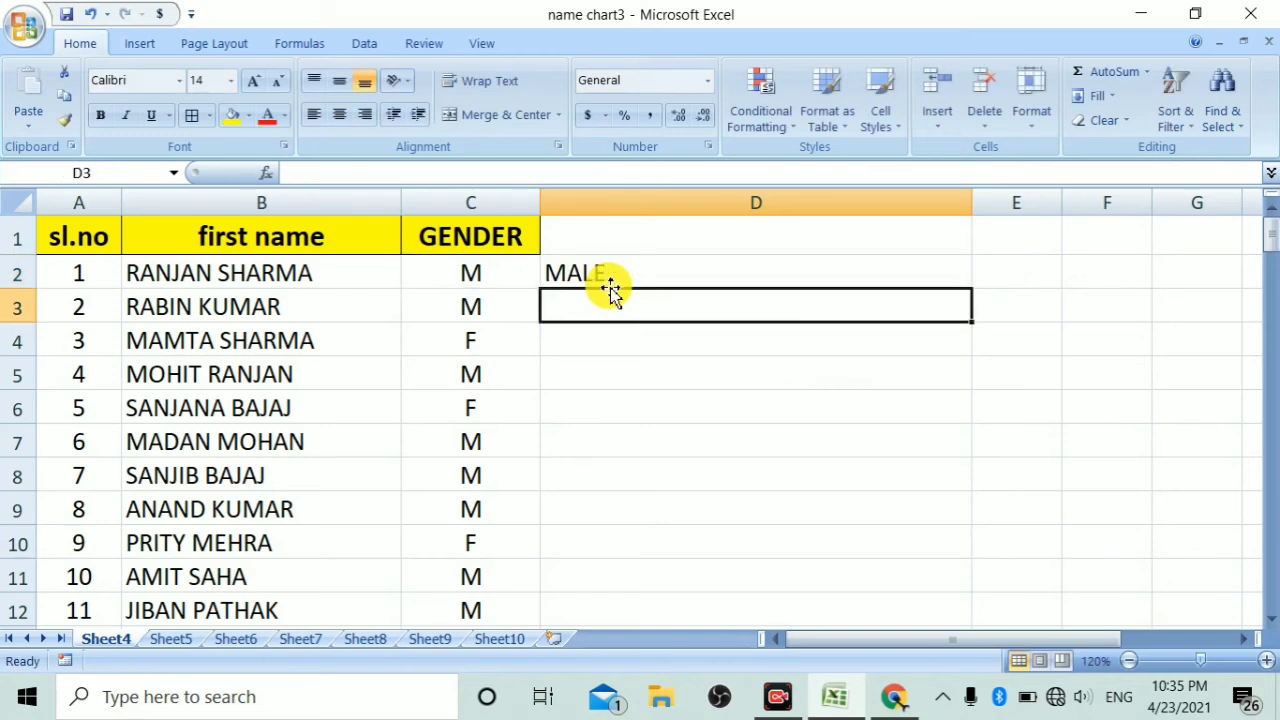
Fill the MALE/FEMALE formula down to row 22 and start typing GENDER in D1.
{"action": "left_click", "coordinate": [605, 275]}
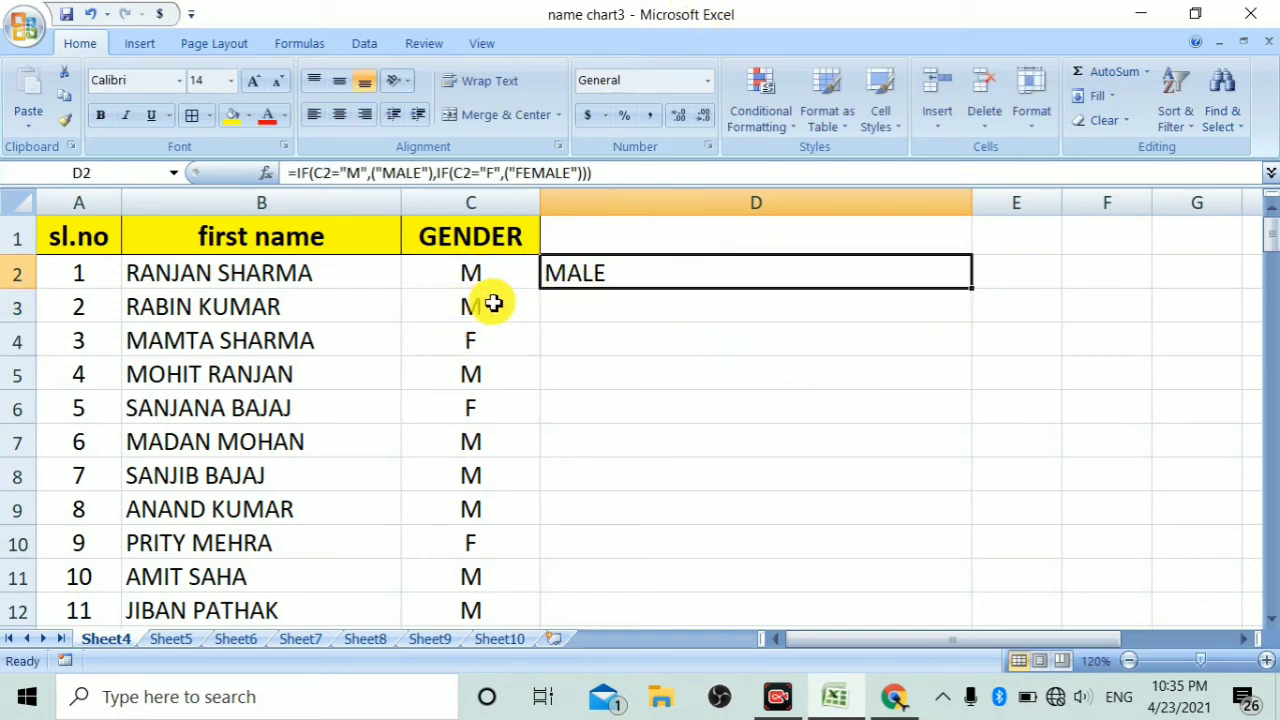
{"action": "double_click", "coordinate": [974, 291]}
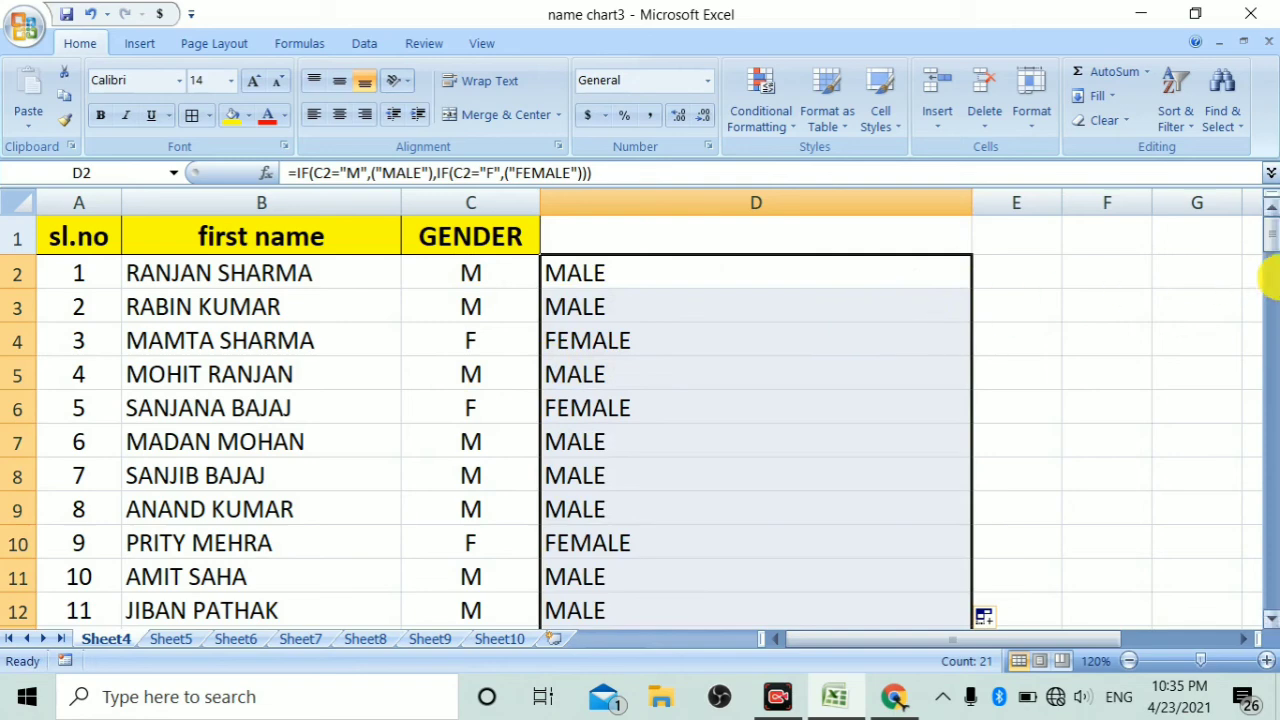
{"action": "left_click_drag", "start_coordinate": [1271, 240], "coordinate": [1270, 212]}
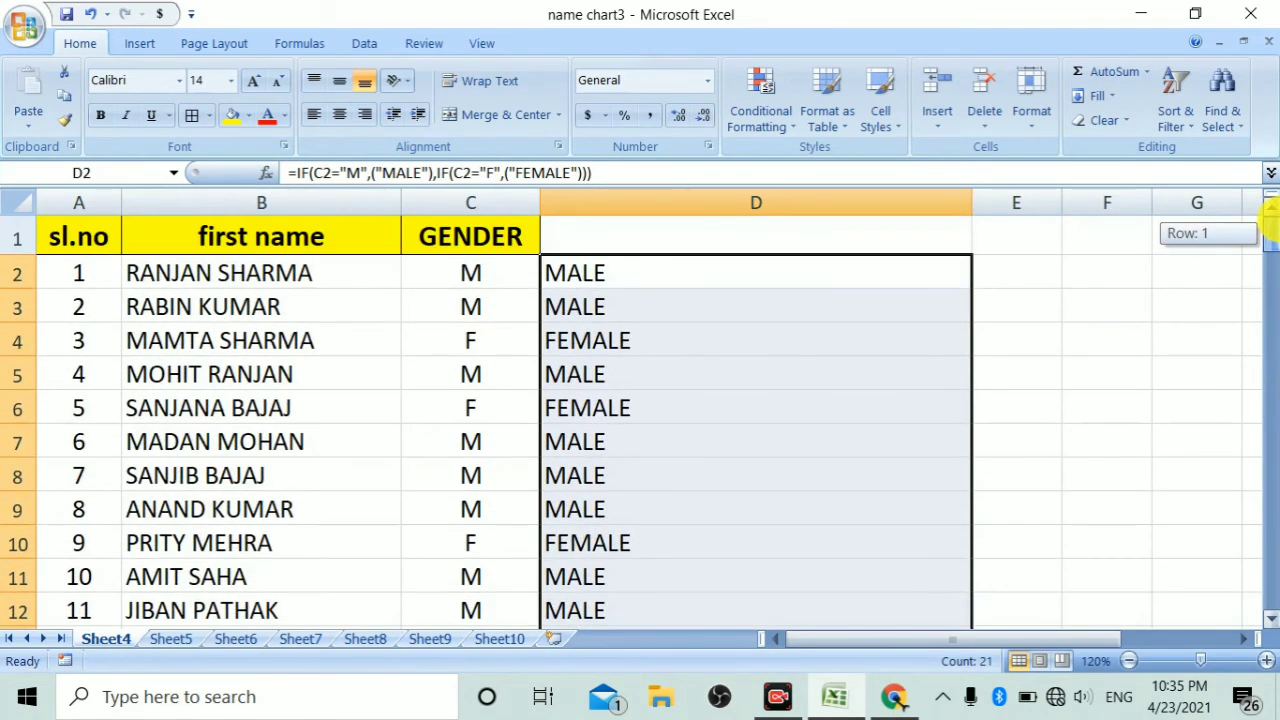
{"action": "left_click", "coordinate": [648, 243]}
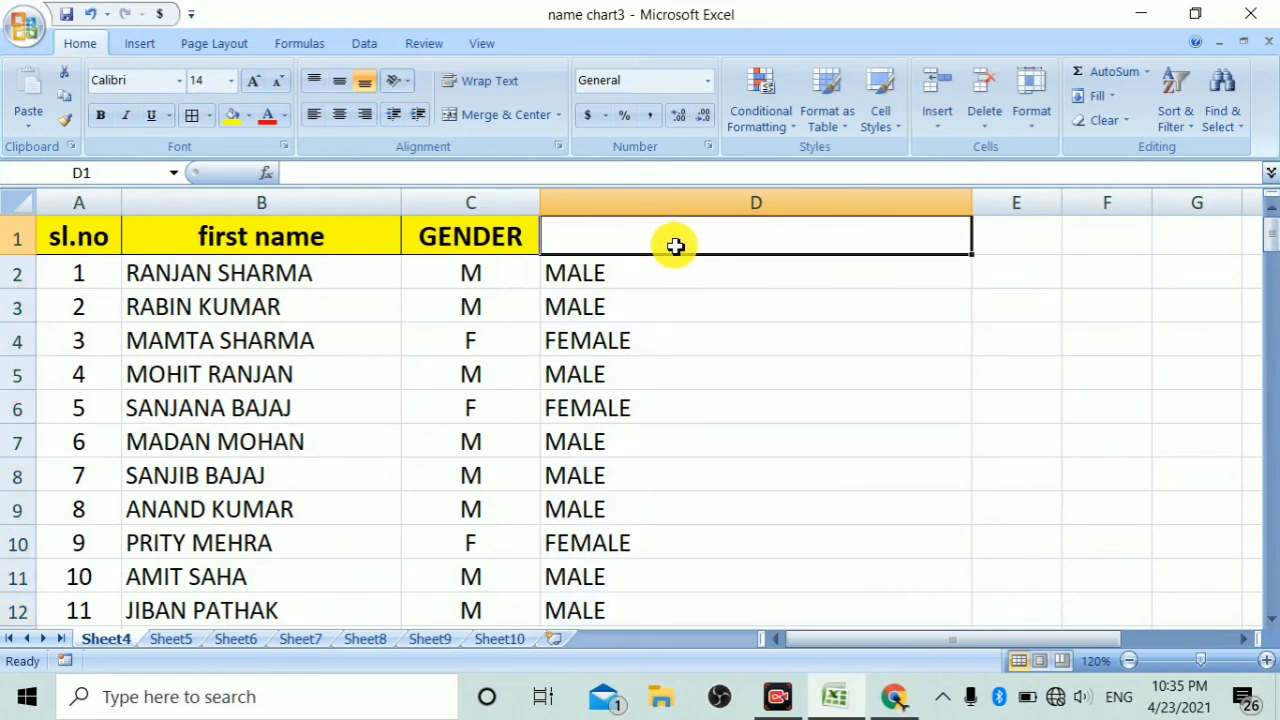
{"action": "type", "text": "GENDER"}
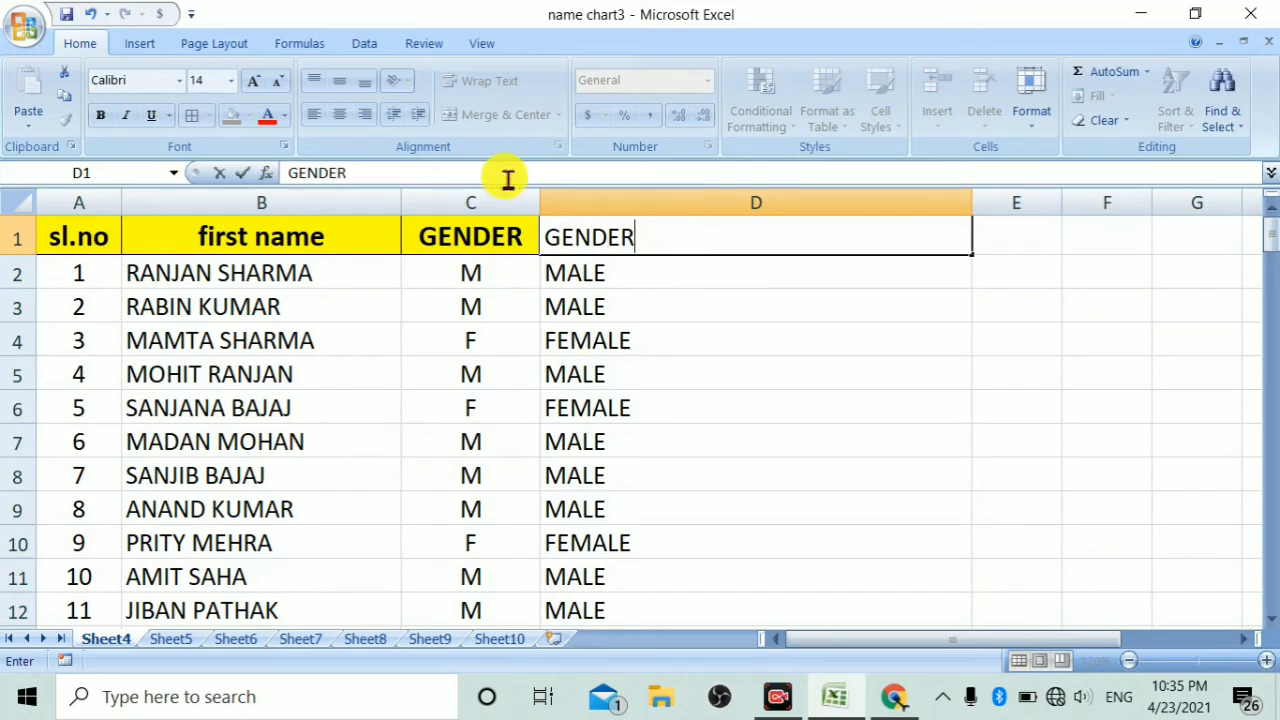
Copy D1:D22 and paste it back onto itself as values only.
{"action": "left_click", "coordinate": [514, 300]}
{"action": "mouse_move", "coordinate": [611, 248]}
{"action": "left_mouse_down"}
{"action": "mouse_move", "coordinate": [699, 606]}
{"action": "mouse_move", "coordinate": [700, 563]}
{"action": "left_mouse_up"}
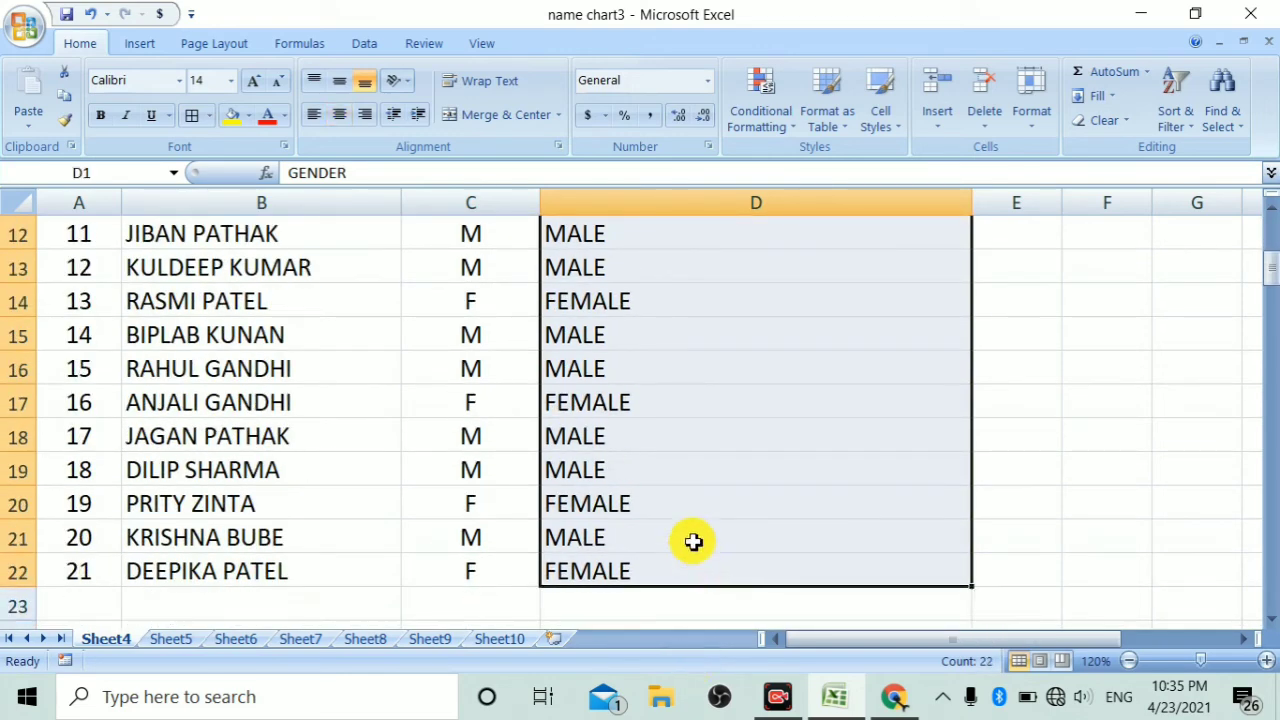
{"action": "key", "text": "ctrl+c"}
{"action": "right_click", "coordinate": [716, 372]}
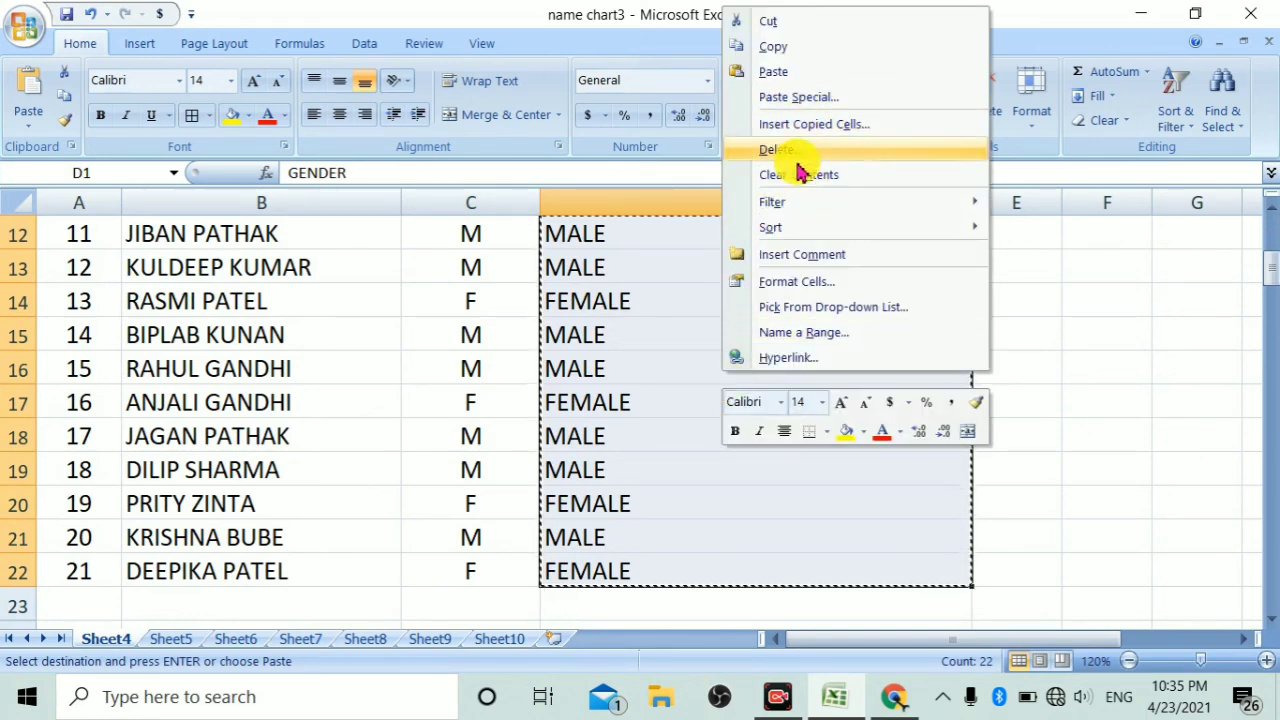
{"action": "left_click", "coordinate": [800, 97]}
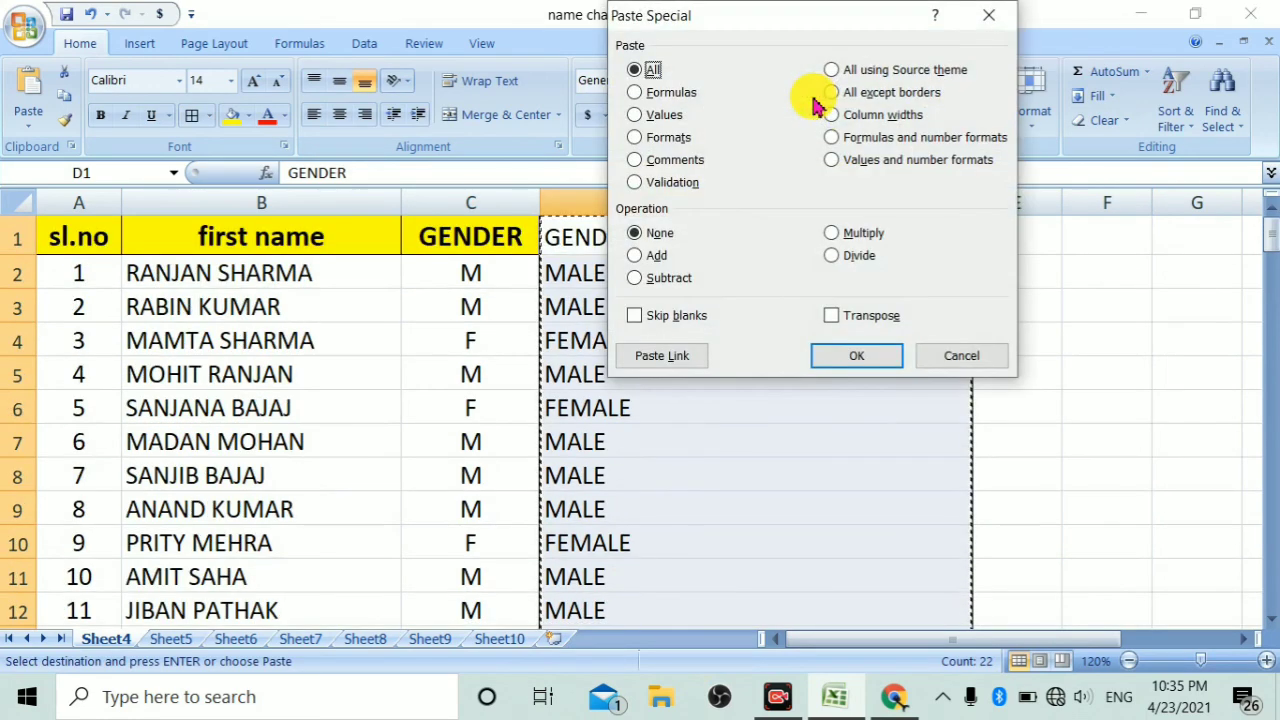
{"action": "left_click", "coordinate": [638, 121]}
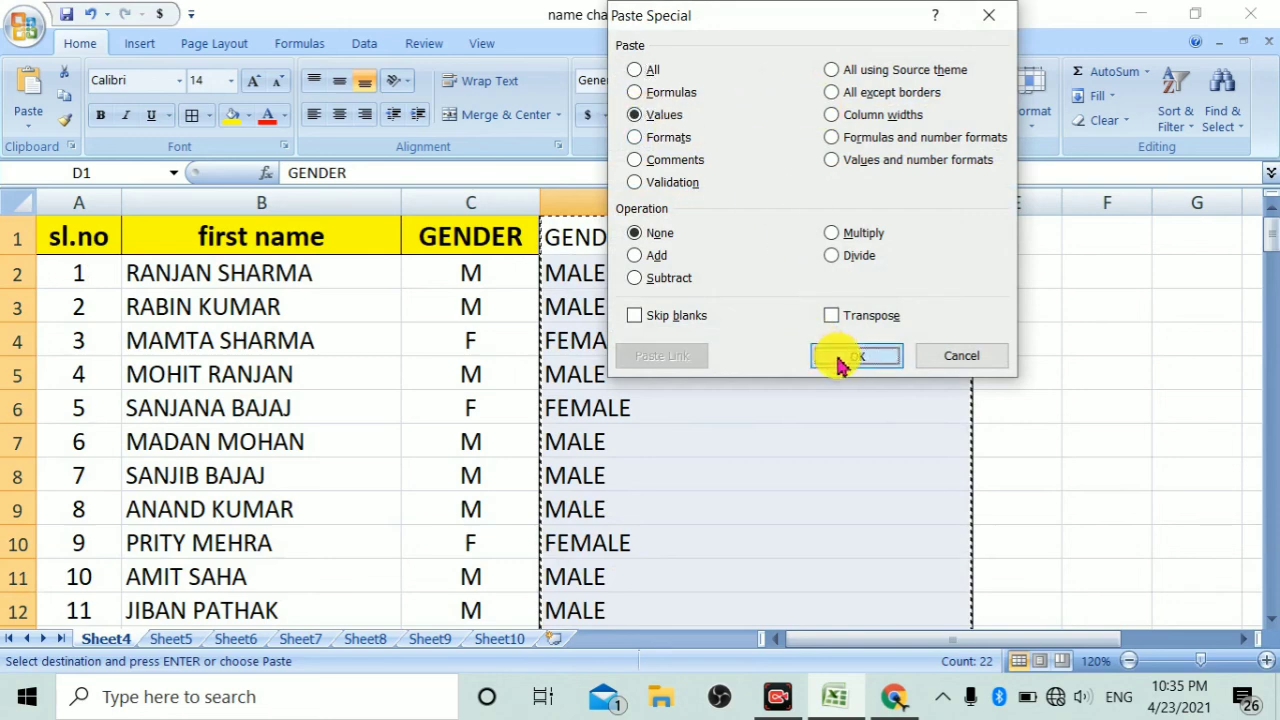
{"action": "left_click", "coordinate": [857, 356]}
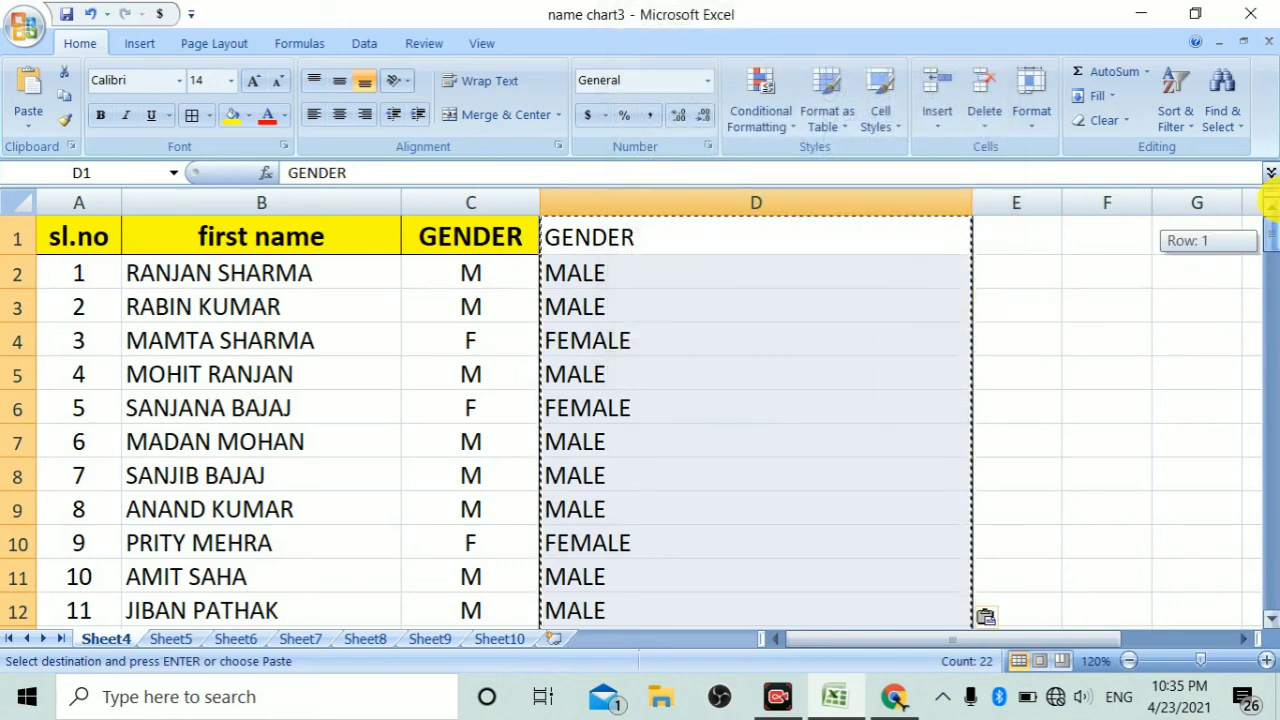
Delete the original M/F column C.
{"action": "left_click", "coordinate": [643, 243]}
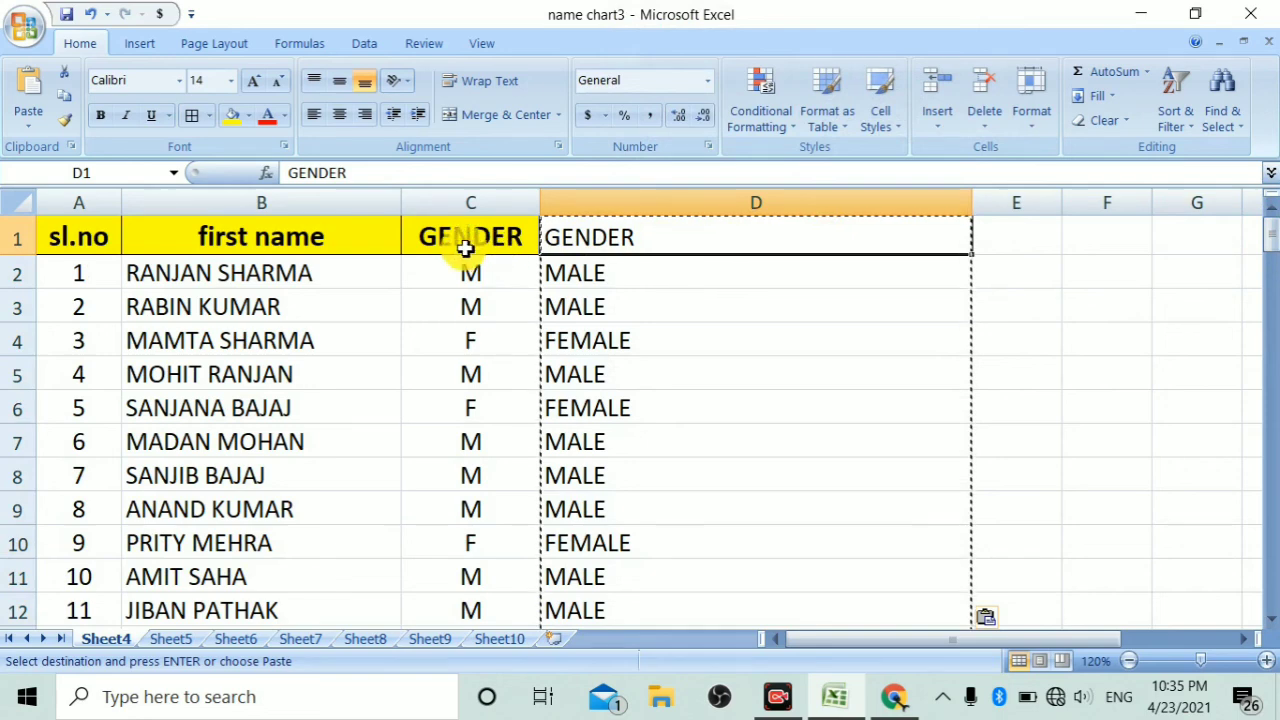
{"action": "left_click", "coordinate": [471, 203]}
{"action": "right_click", "coordinate": [473, 204]}
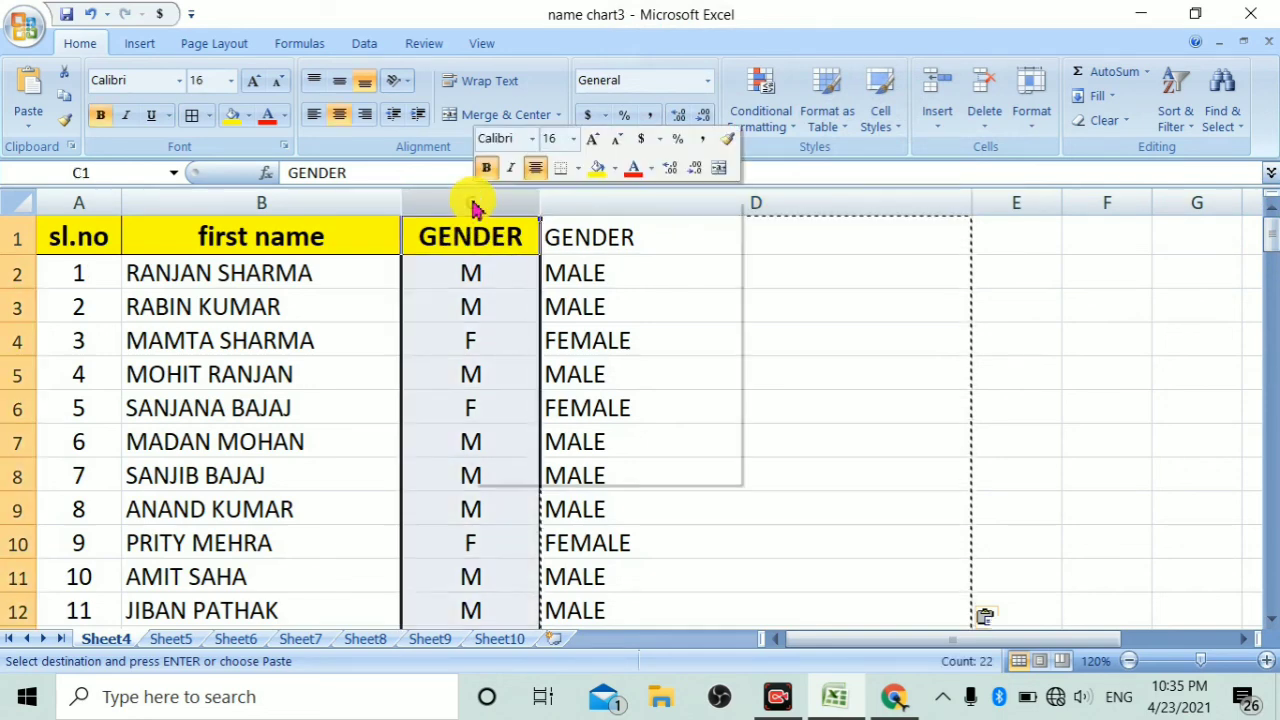
{"action": "left_click", "coordinate": [540, 344]}
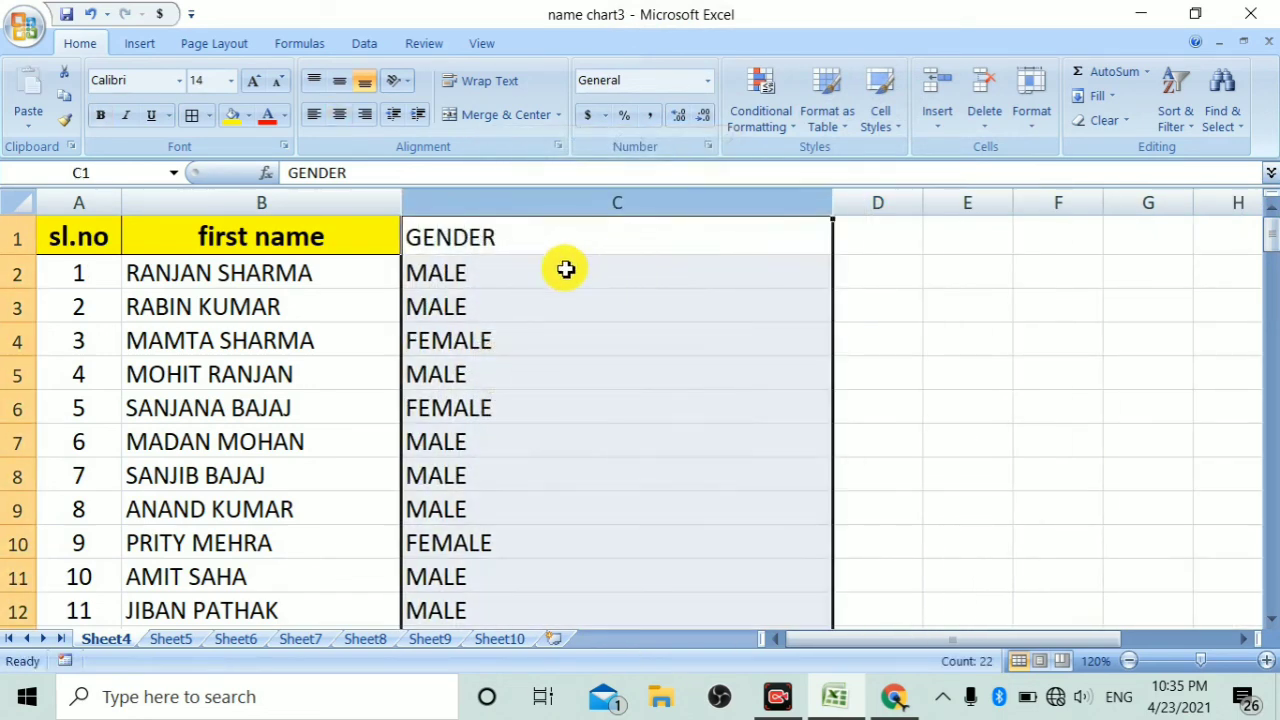
Give the GENDER header cell C1 a yellow fill and a border.
{"action": "left_click", "coordinate": [658, 243]}
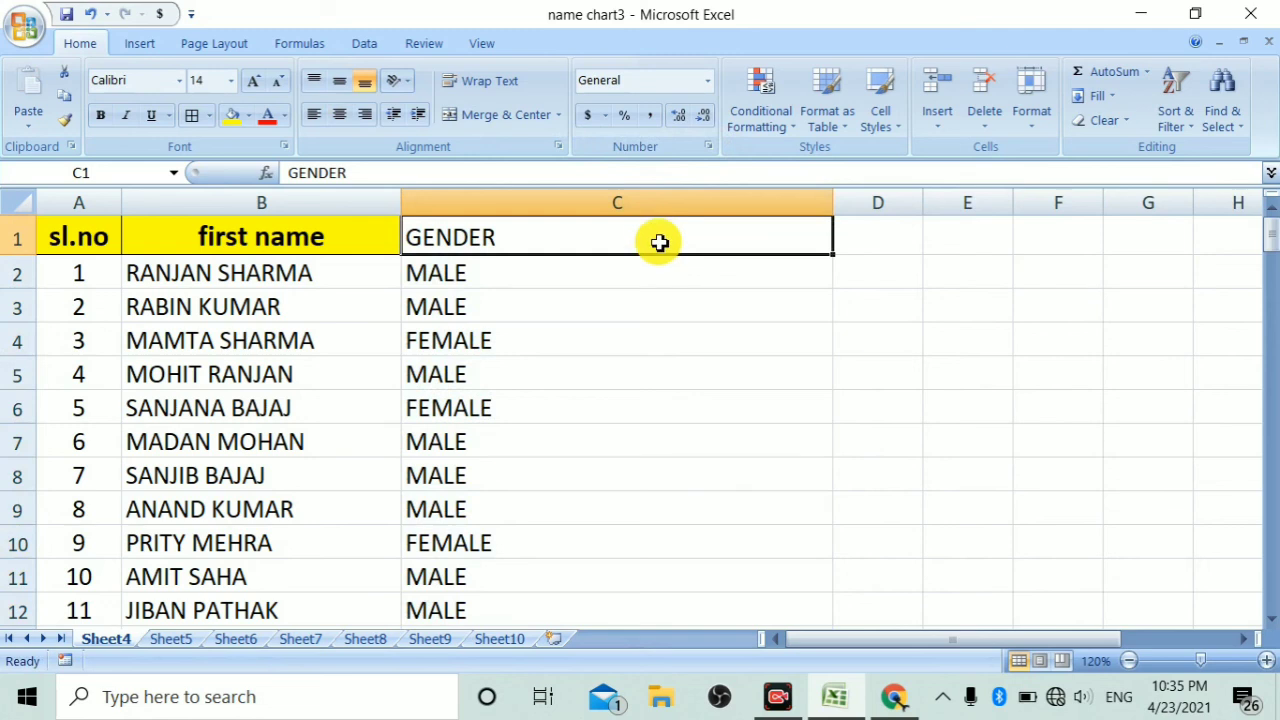
{"action": "left_click", "coordinate": [232, 115]}
{"action": "left_click", "coordinate": [958, 240]}
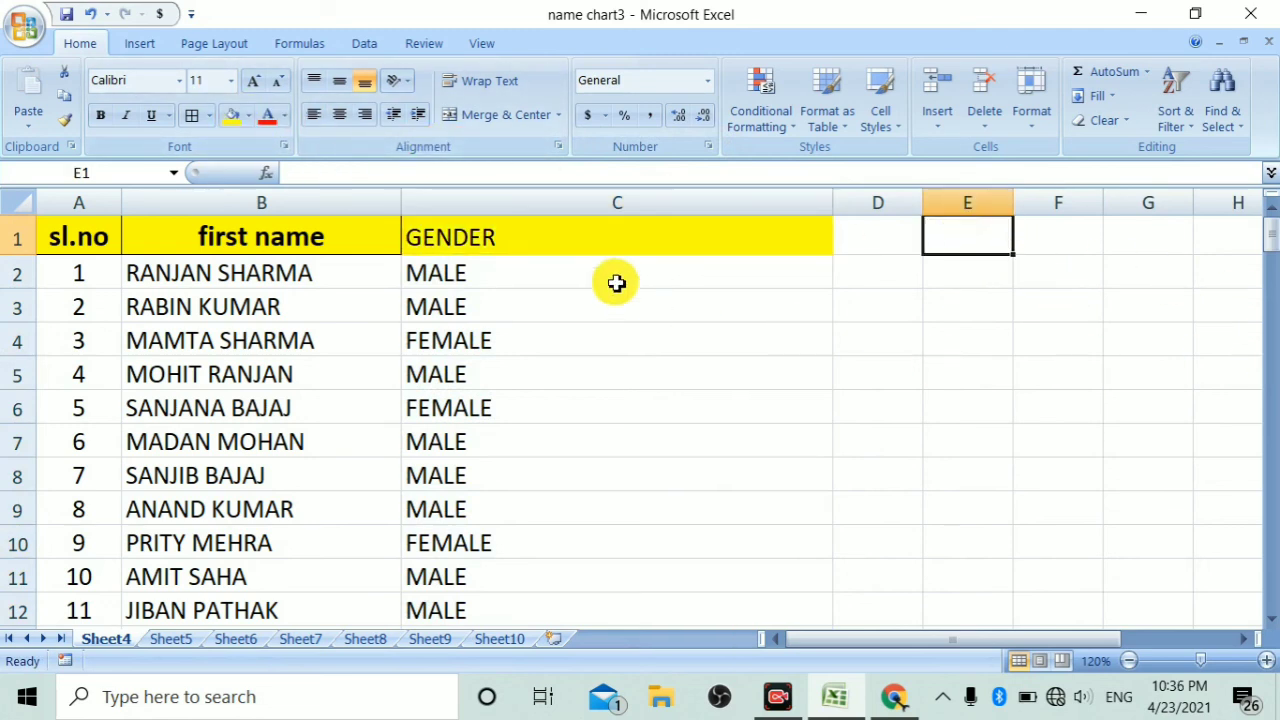
{"action": "left_click", "coordinate": [569, 248]}
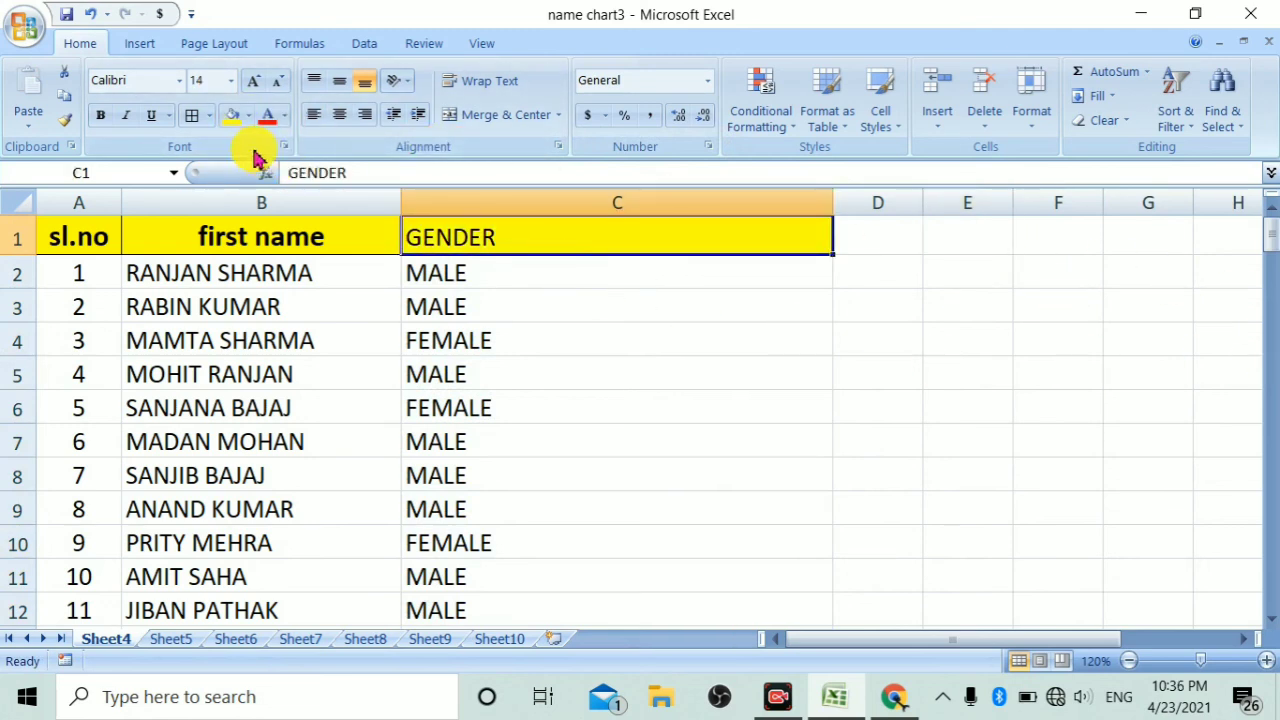
{"action": "left_click", "coordinate": [197, 119]}
{"action": "left_click", "coordinate": [1074, 271]}
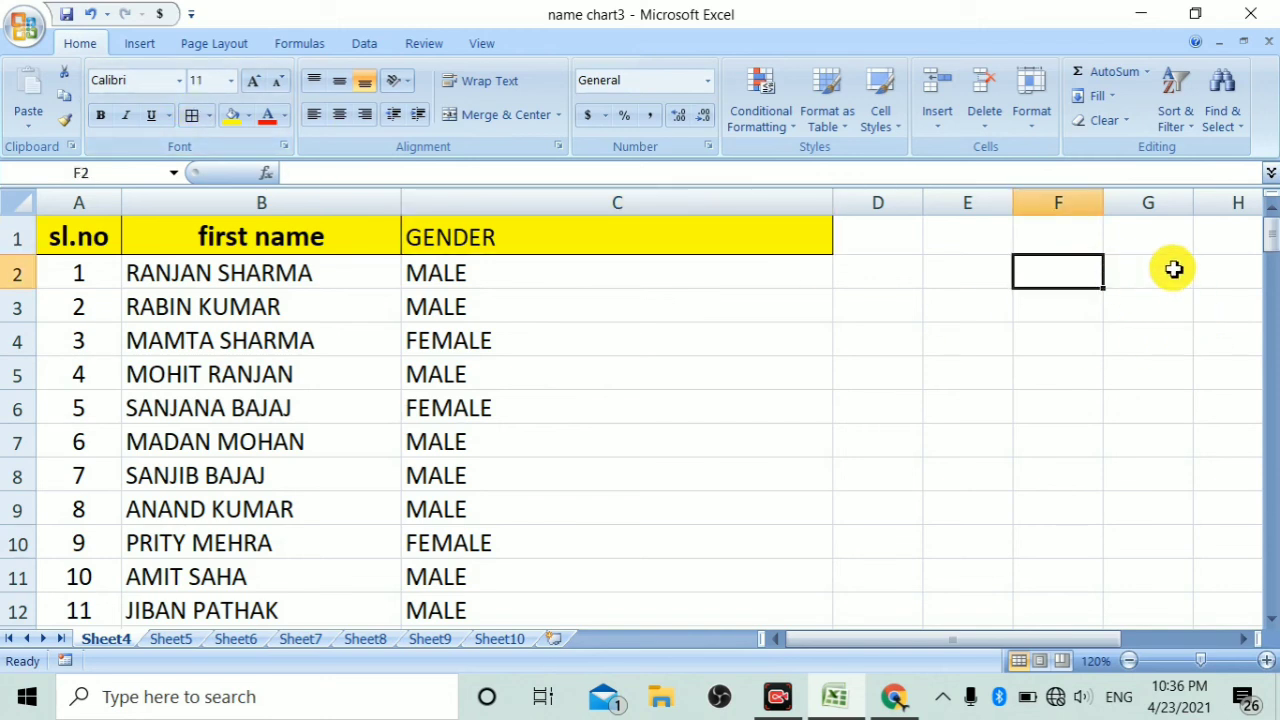